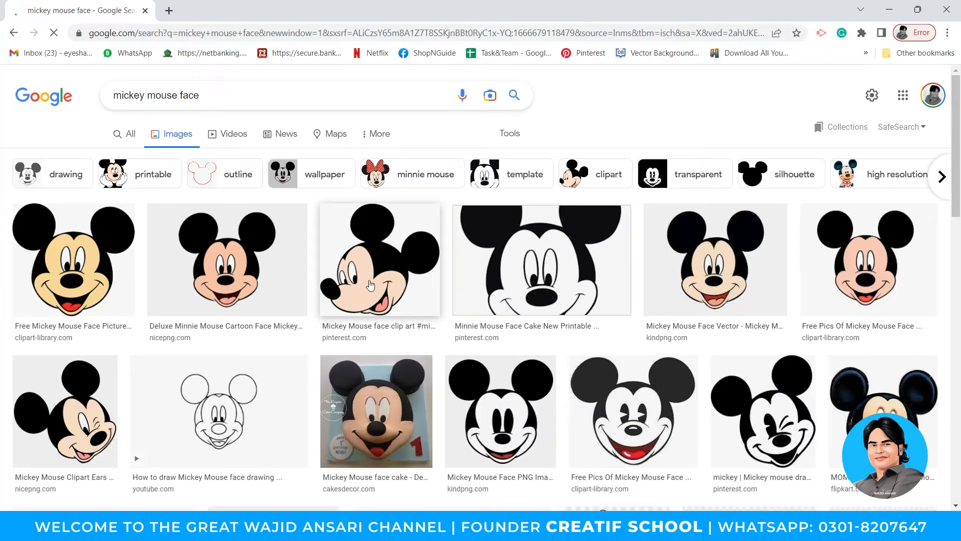
- Find the solid black Mickey Mouse head from Woodburn's Stencil Shop in the image results and copy the image
scroll(371, 286, "down", 10)
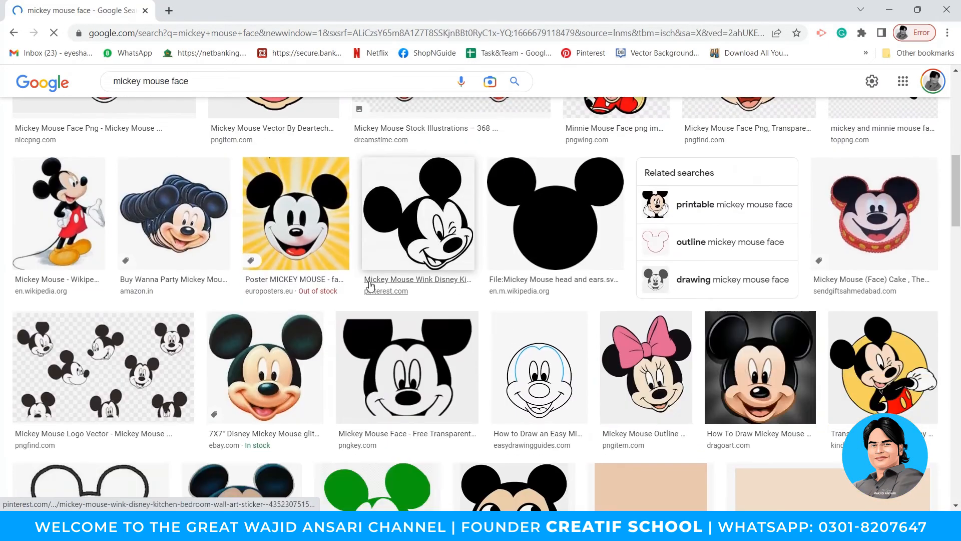
left_click(557, 251)
right_click(719, 216)
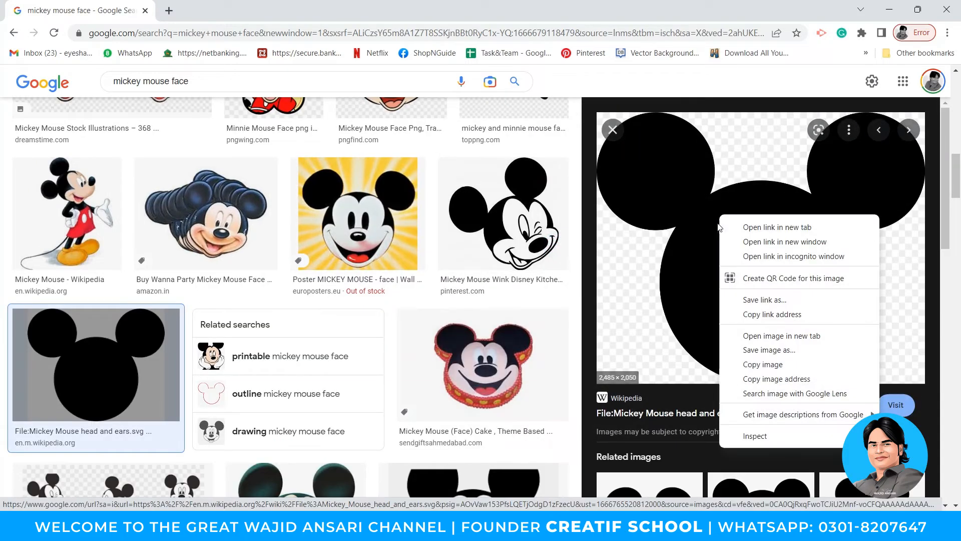
key("Escape")
scroll(751, 300, "down", 3)
left_click(649, 406)
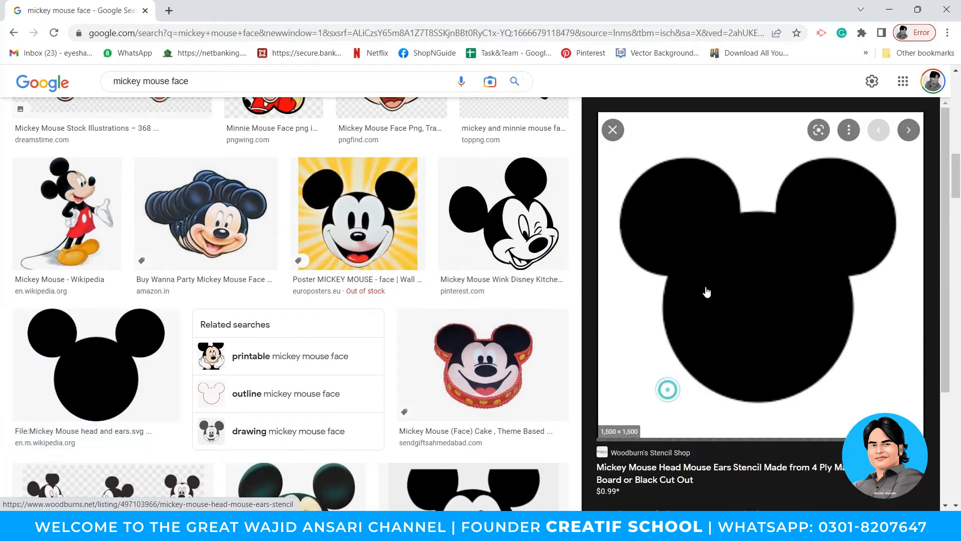
right_click(746, 244)
left_click(783, 387)
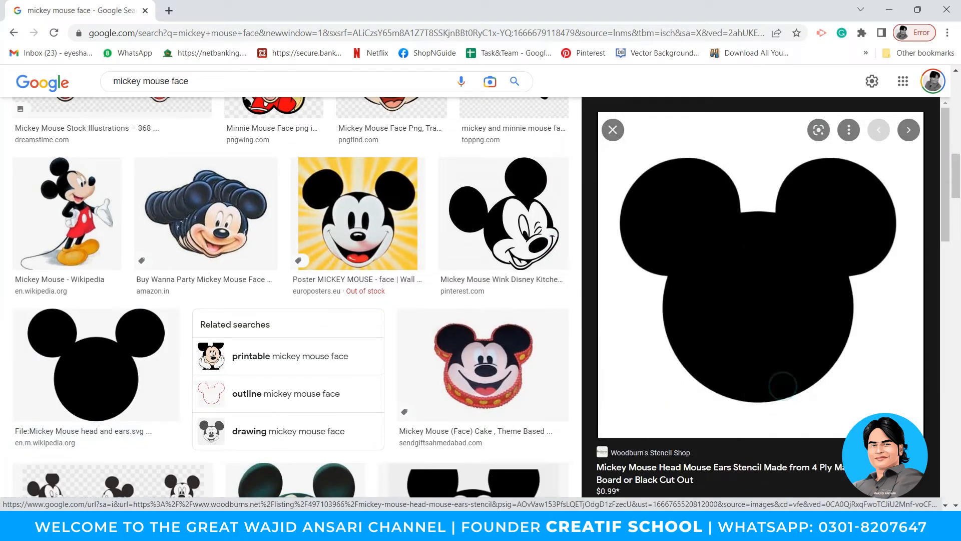
- Switch to Illustrator, paste the silhouette image, and scale it to about 4.69 in square on the upper part of the artboard
key("alt+Tab")
key("ctrl+v")
key("z")
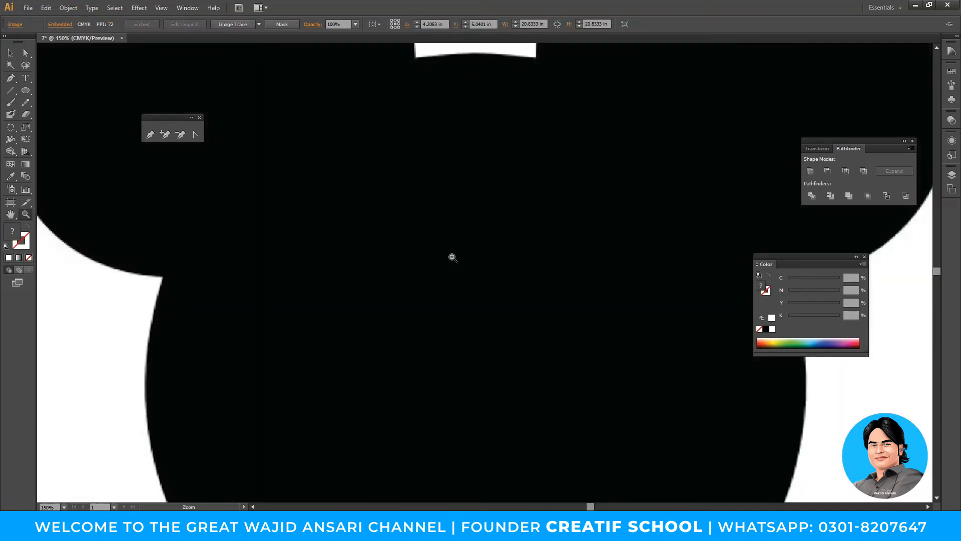
left_click(451, 256, "alt")
left_click(451, 257, "alt")
key("v")
left_click_drag(666, 175, 568, 235)
left_click_drag(553, 303, 553, 287)
left_click_drag(515, 253, 581, 361)
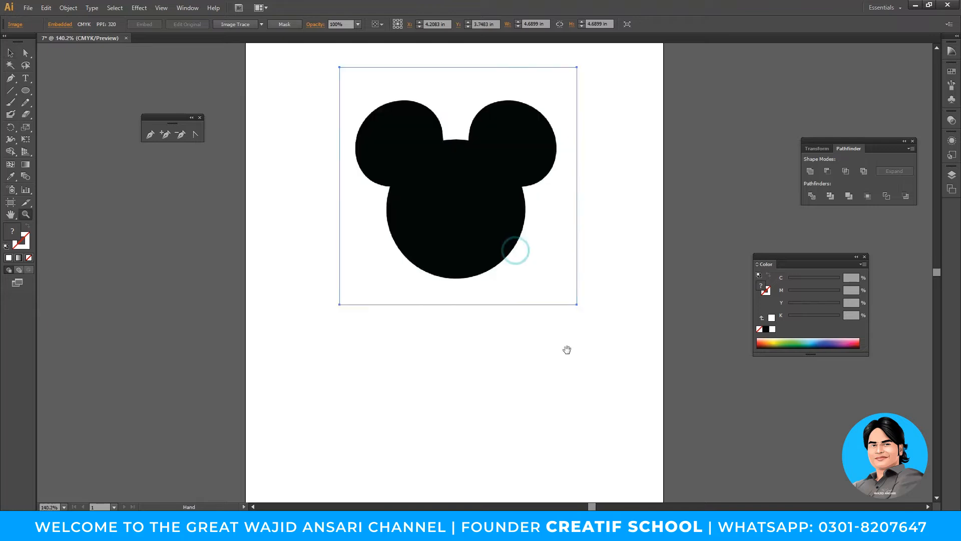
- Switch to the browser and compare the Mickey Mouse head outline images among the search results and related images
key("alt+Tab")
scroll(344, 392, "down", 9)
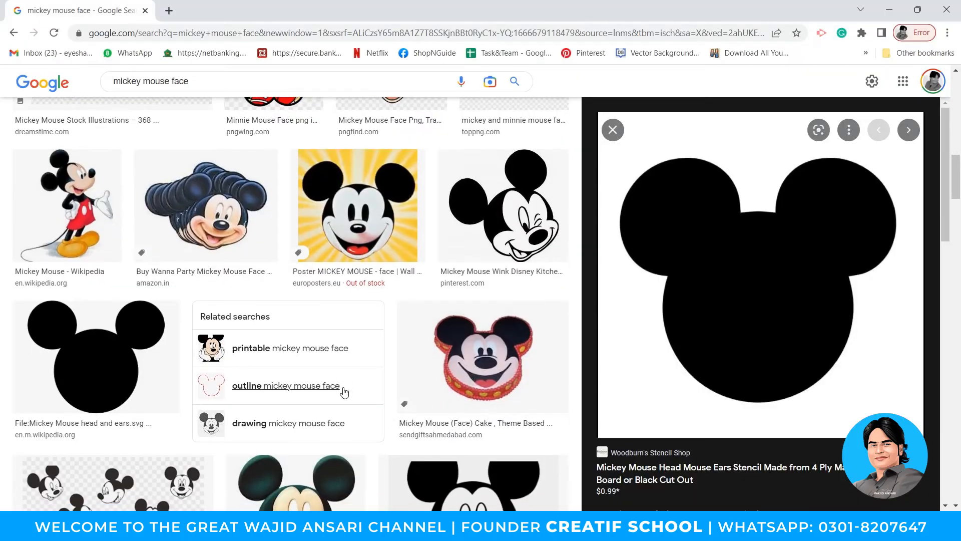
scroll(325, 373, "down", 2)
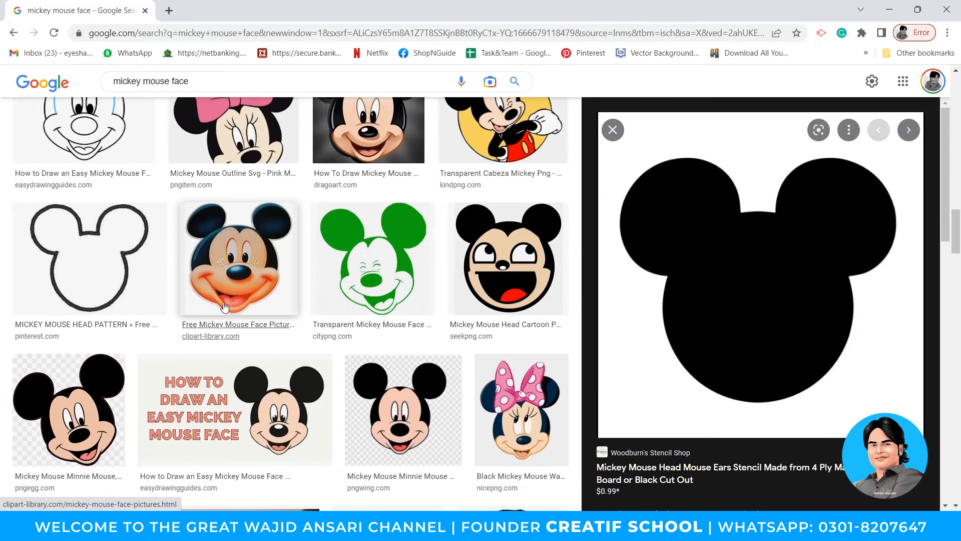
left_click(96, 252)
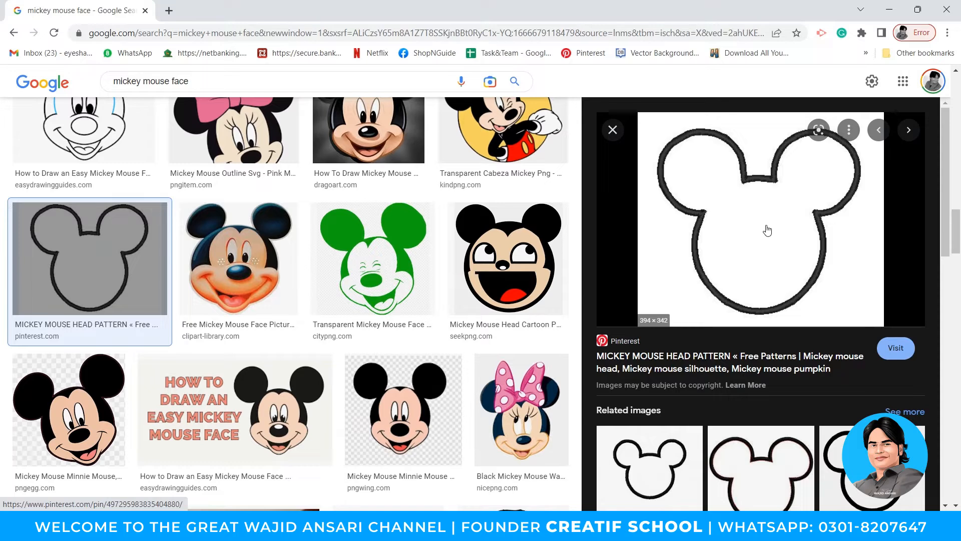
left_click(696, 446)
scroll(768, 269, "down", 3)
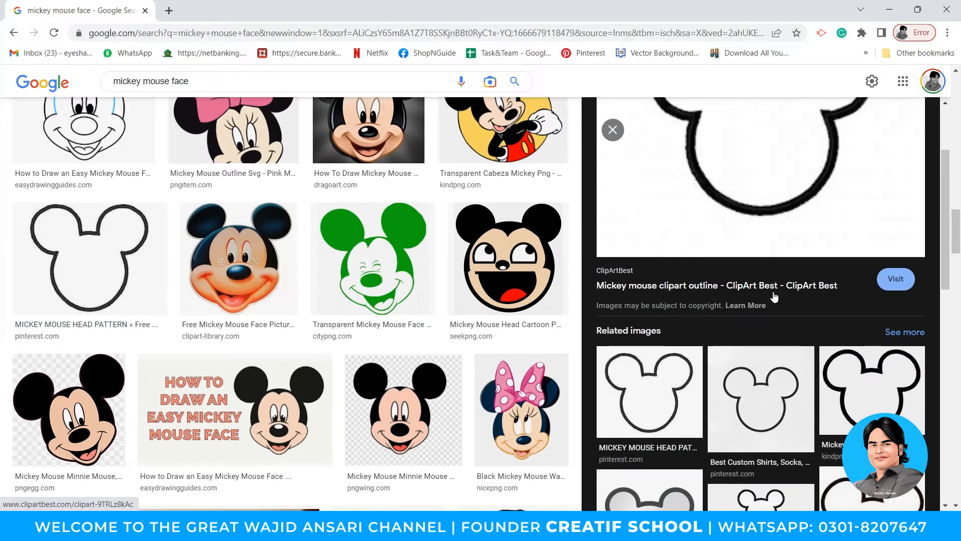
left_click(852, 387)
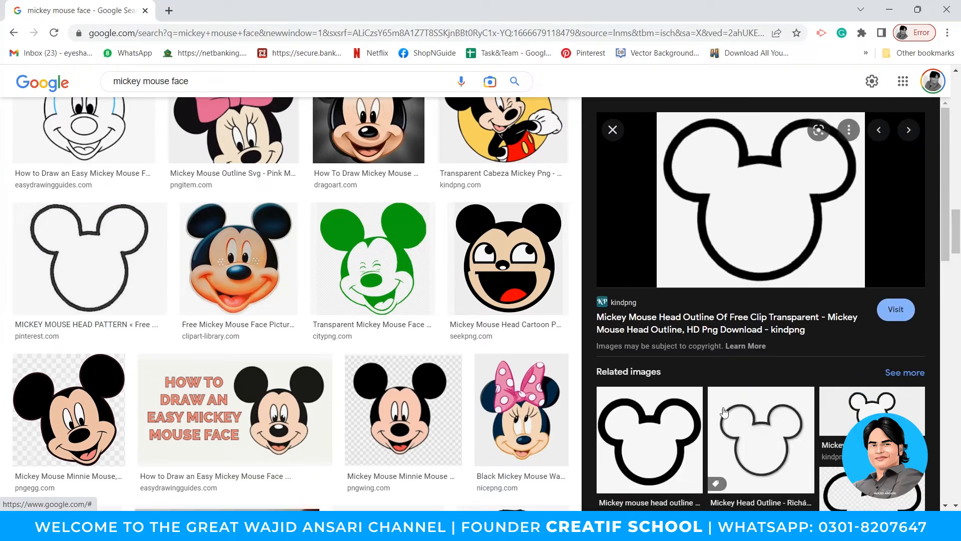
left_click(654, 426)
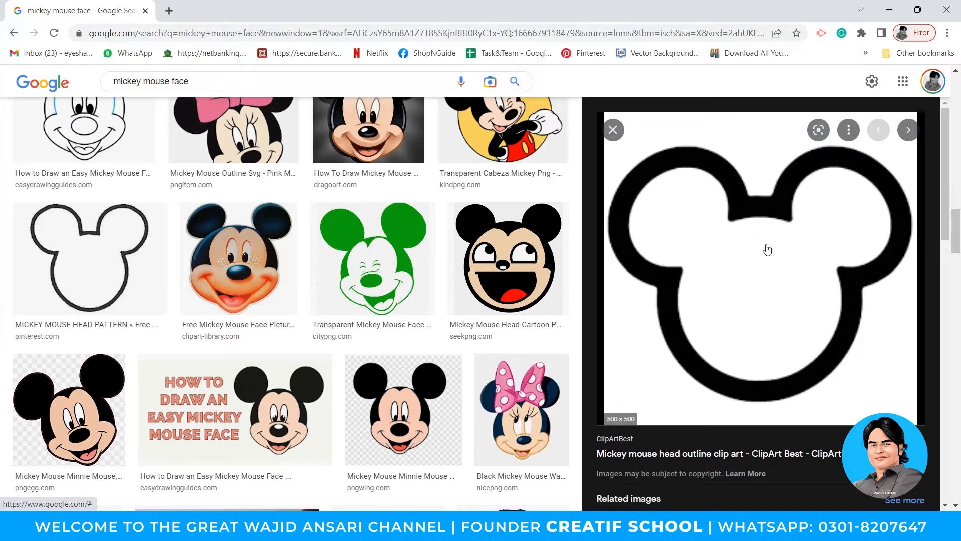
scroll(765, 254, "down", 5)
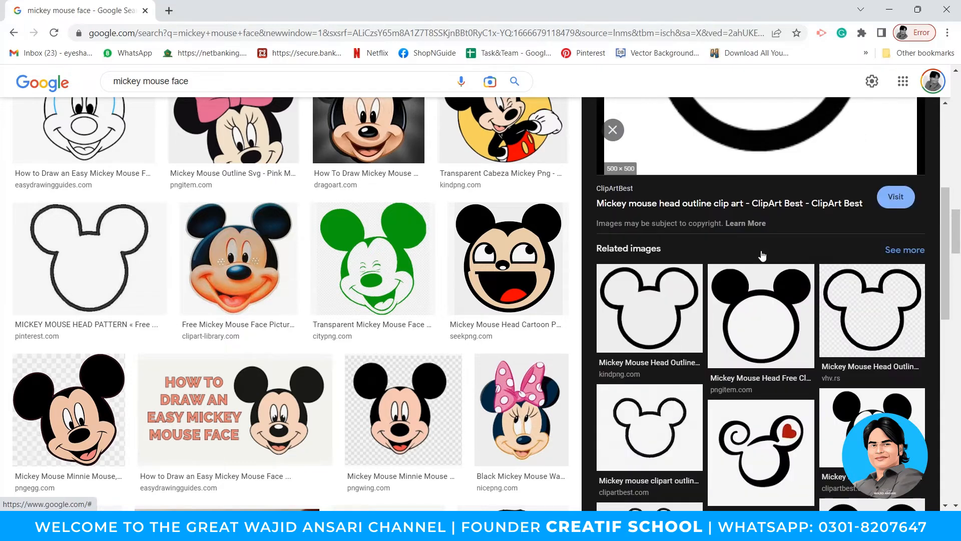
left_click(681, 297)
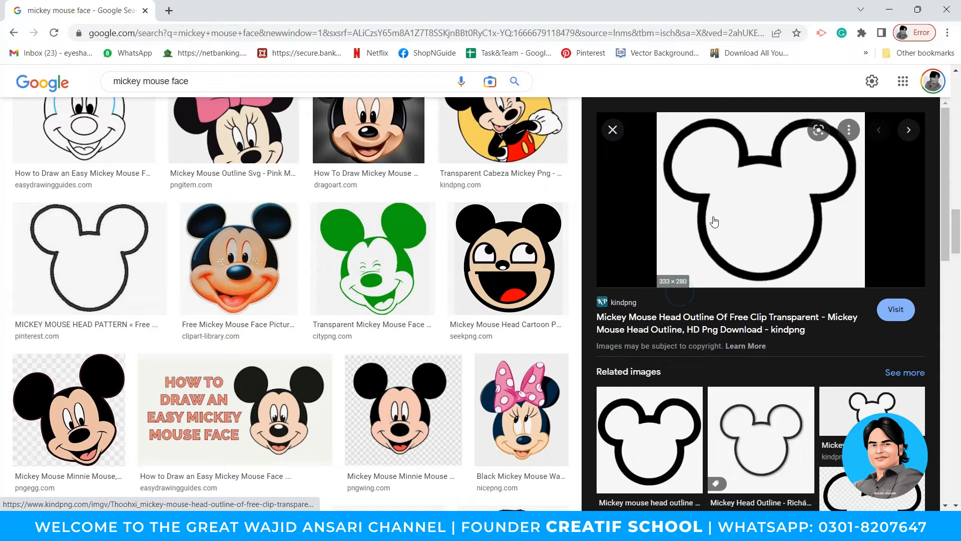
left_click(667, 431)
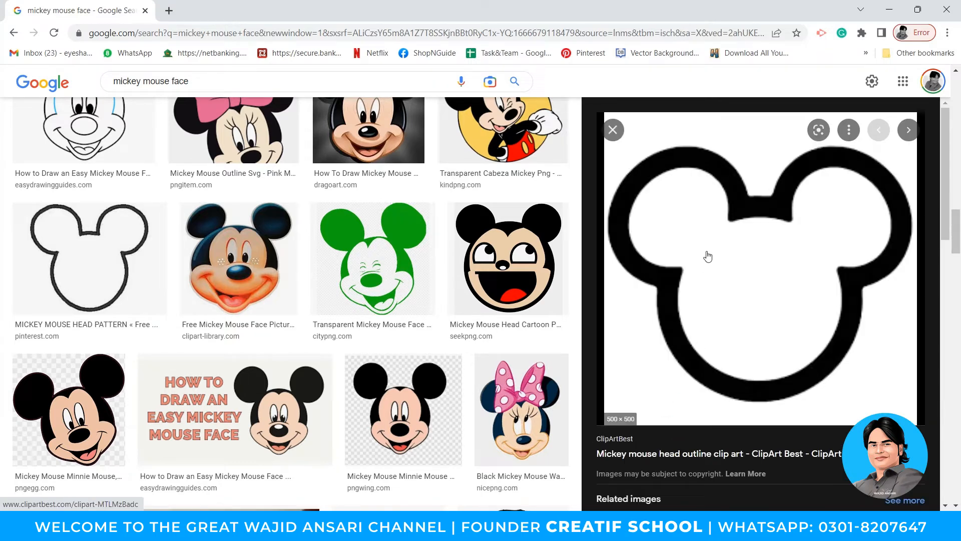
scroll(707, 257, "down", 6)
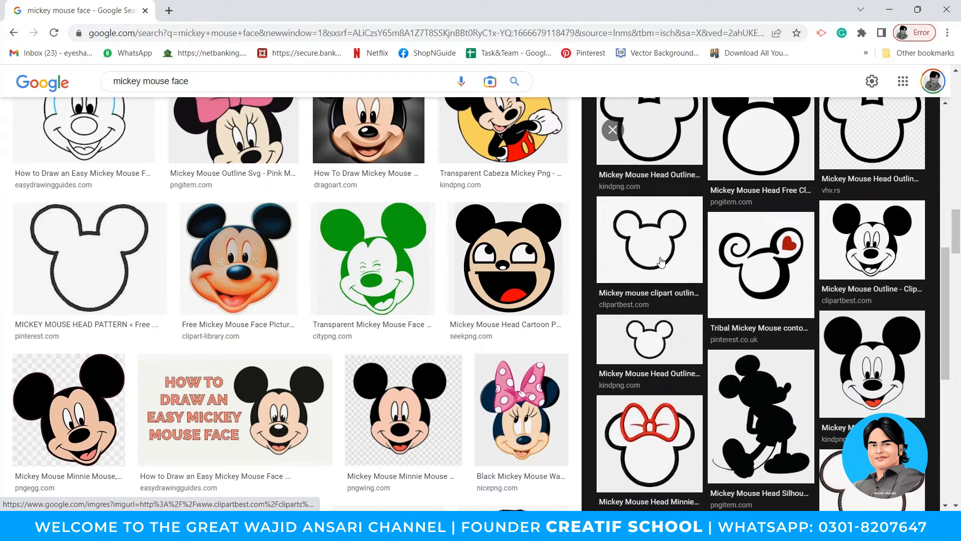
left_click(661, 261)
scroll(728, 274, "down", 4)
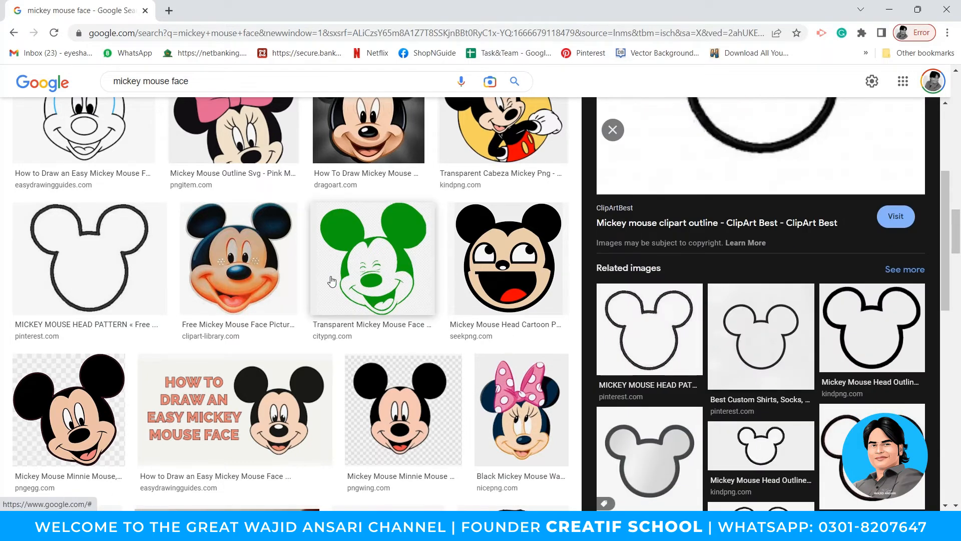
scroll(332, 280, "down", 15)
scroll(360, 268, "down", 7)
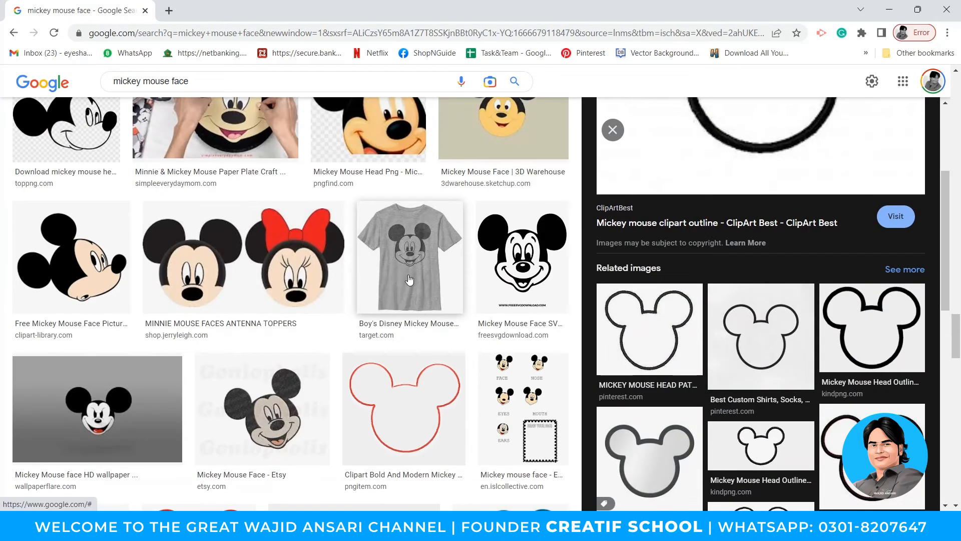
scroll(410, 280, "down", 8)
scroll(409, 279, "up", 10)
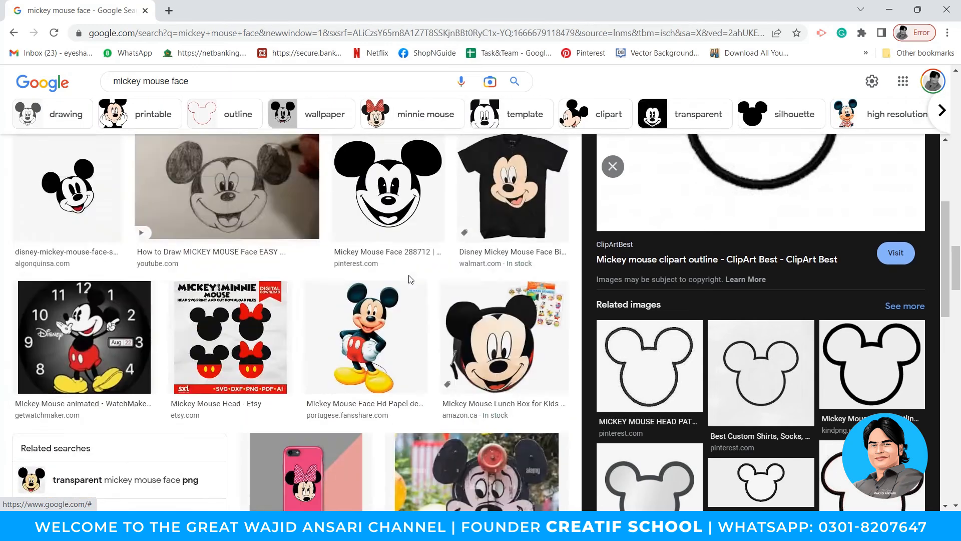
scroll(410, 280, "up", 15)
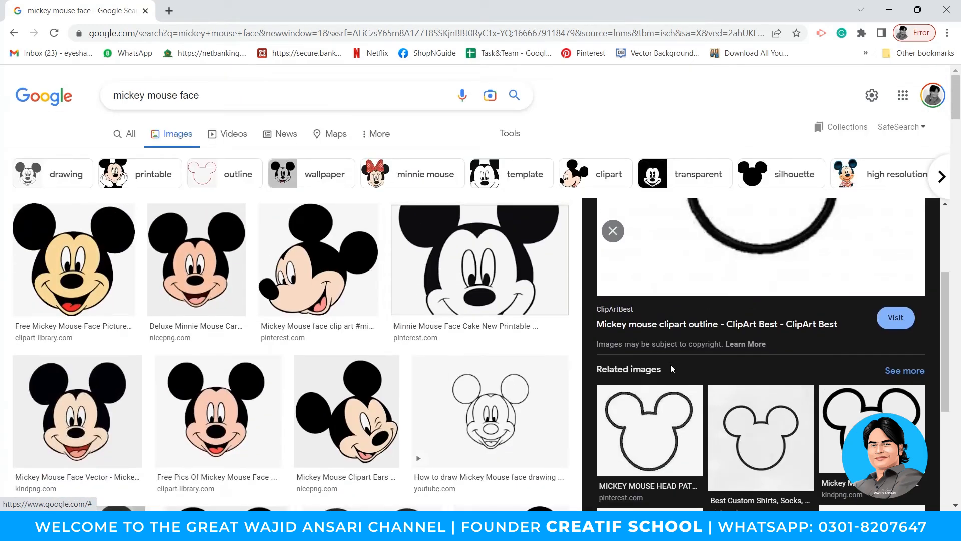
- Open the 2,000 × 2,000 Mickey Mouse head outline from Pinterest in the related images and copy it
left_click(773, 426)
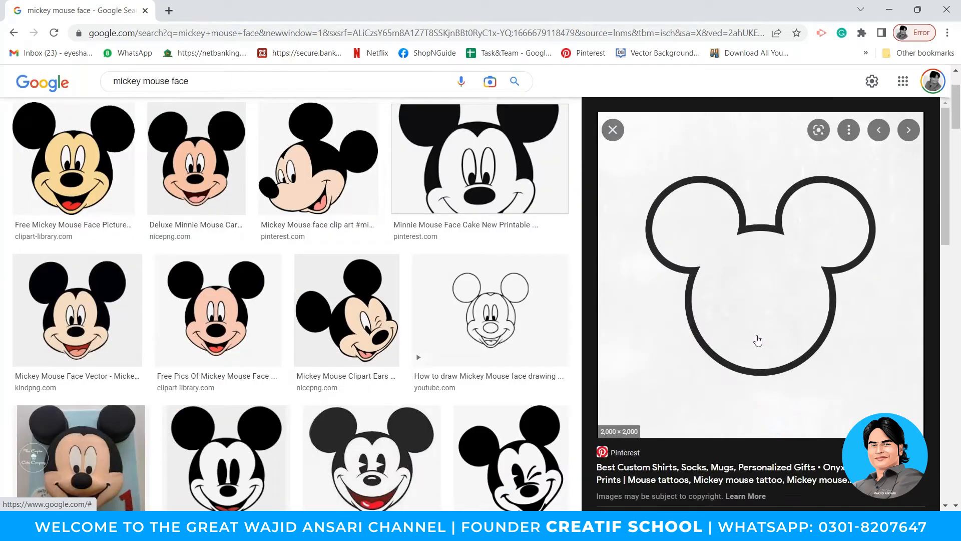
right_click(781, 270)
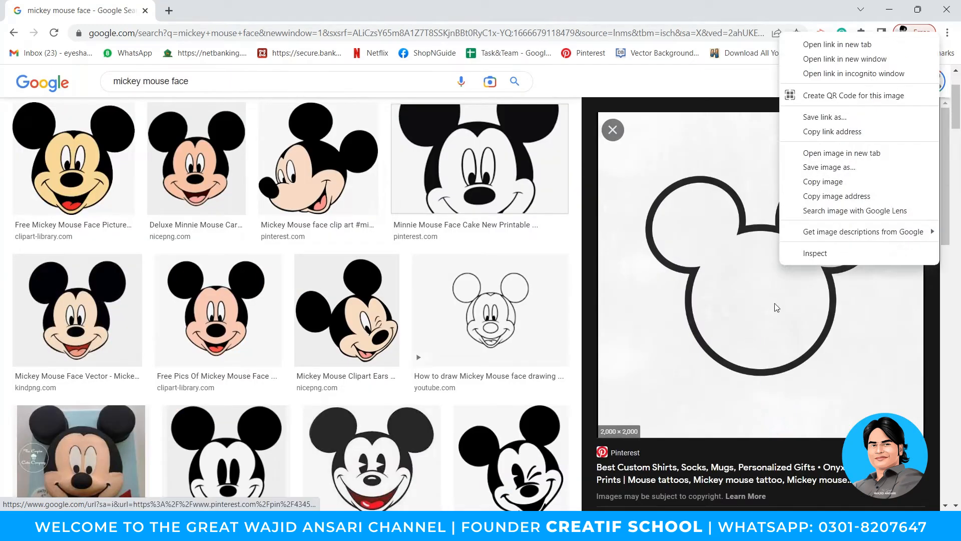
left_click(830, 182)
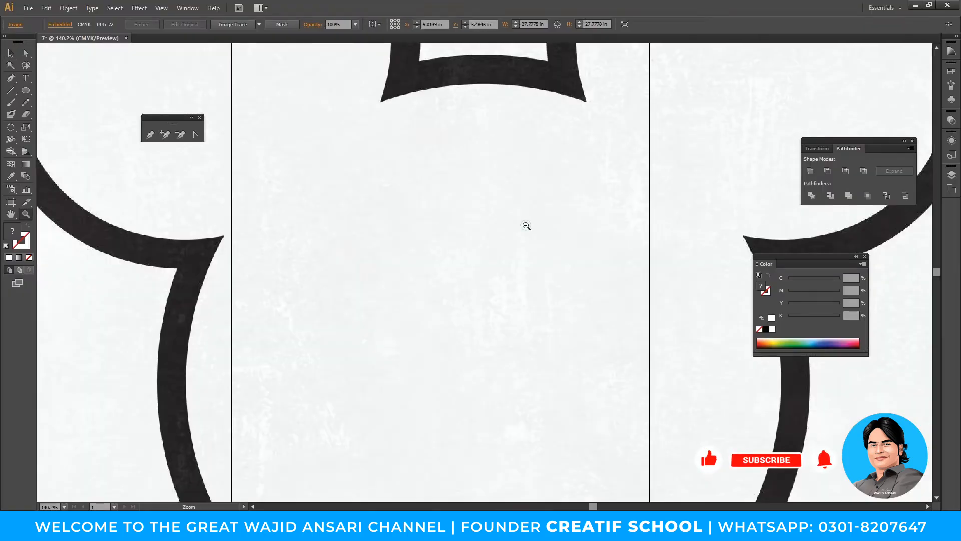
- Scale the pasted outline image in Illustrator to about 3.78 in square and place it below the black silhouette
left_click(524, 225, "alt")
left_click(526, 225, "alt")
left_click(526, 221, "alt")
key("v")
left_click_drag(579, 190, 431, 399)
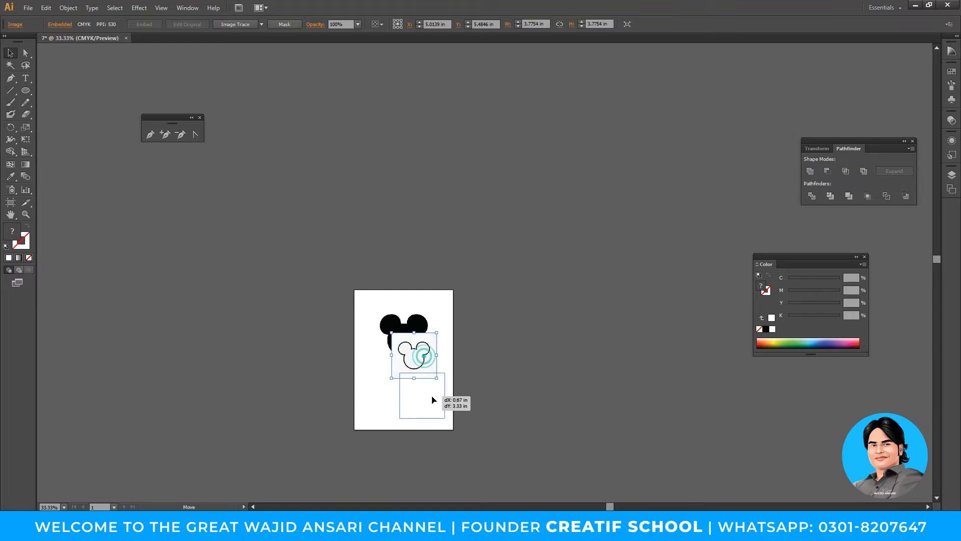
key("z")
left_click_drag(428, 353, 469, 407)
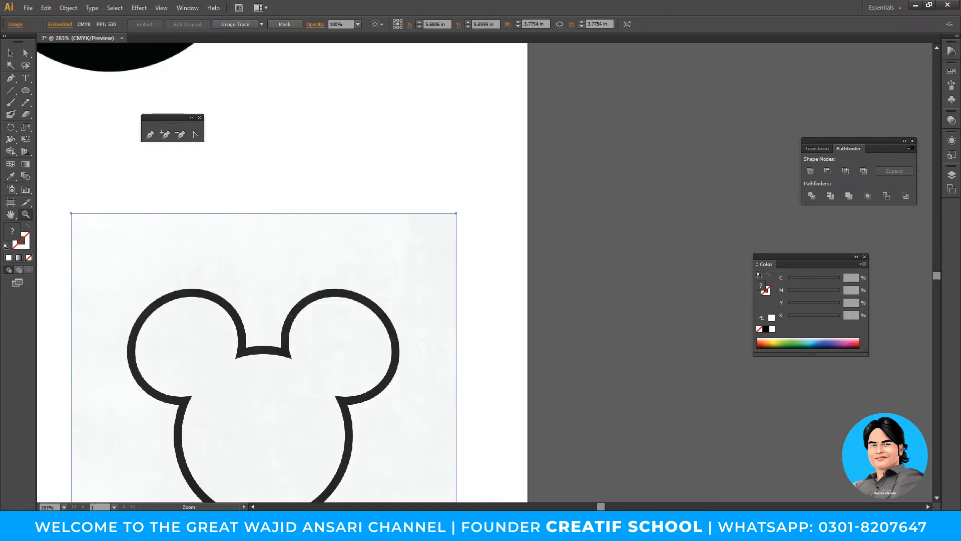
- Switch to the browser, copy the Pinterest head outline image again, and return to Illustrator
key("alt+Tab")
right_click(687, 195)
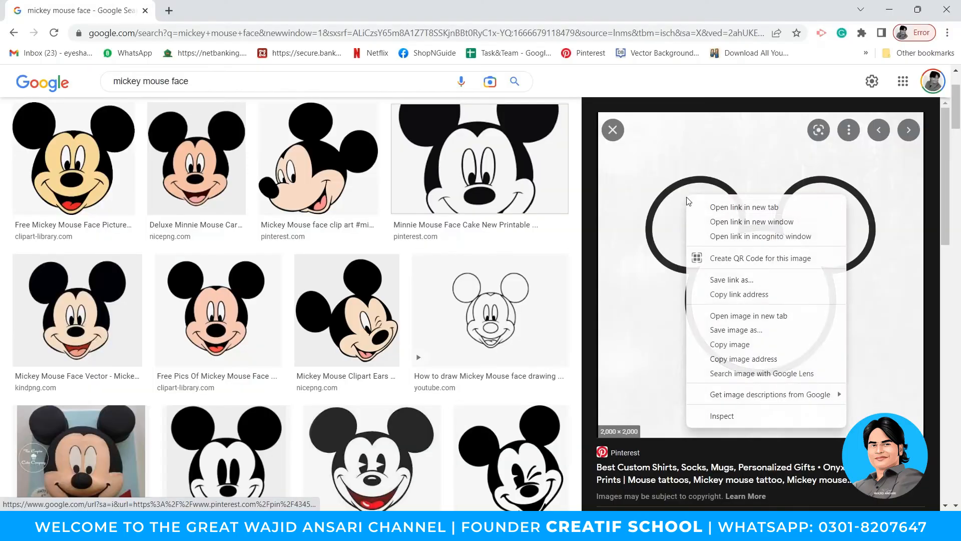
left_click(732, 344)
key("alt+Tab")
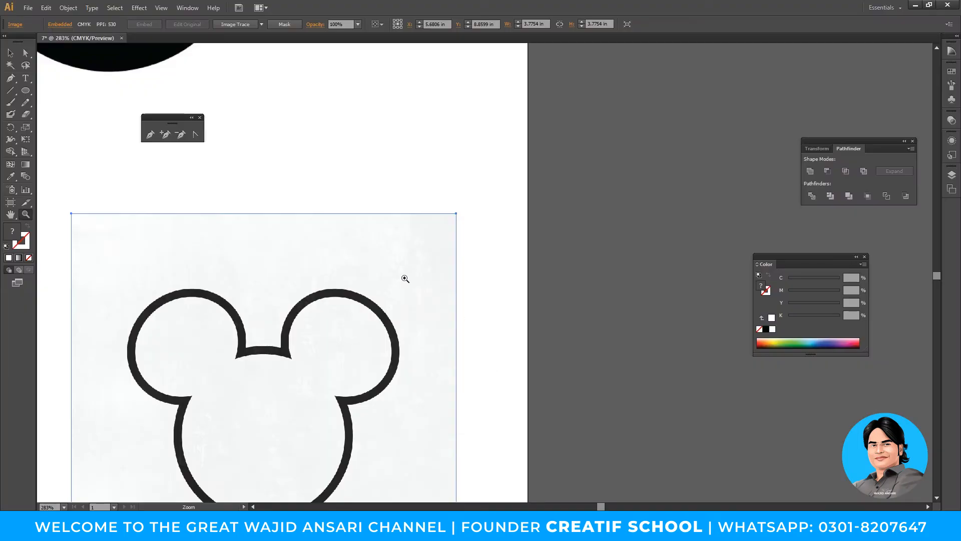
- Move the floating pen tools aside and reposition the outline image directly under the black silhouette on the artboard
left_click(431, 216, "alt")
left_click(423, 274, "alt")
key("v")
left_click_drag(182, 121, 126, 106)
left_click_drag(281, 160, 322, 208)
left_click(440, 161)
left_click_drag(440, 162, 360, 172)
left_click_drag(513, 384, 415, 224)
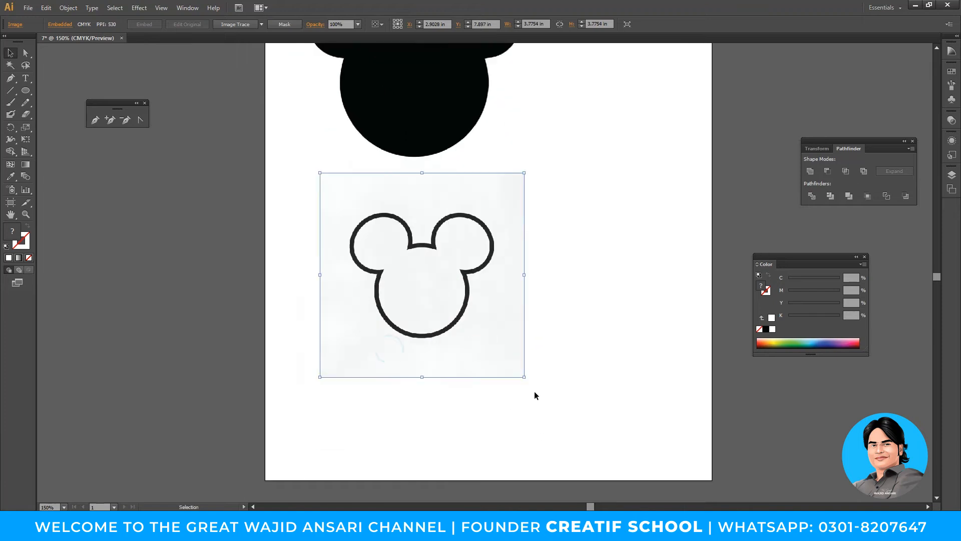
- Enlarge the outline image to about 4.3 in square and shift it down to clear the silhouette
left_click_drag(519, 377, 540, 397)
left_click_drag(474, 286, 474, 323)
left_click_drag(443, 139, 457, 285)
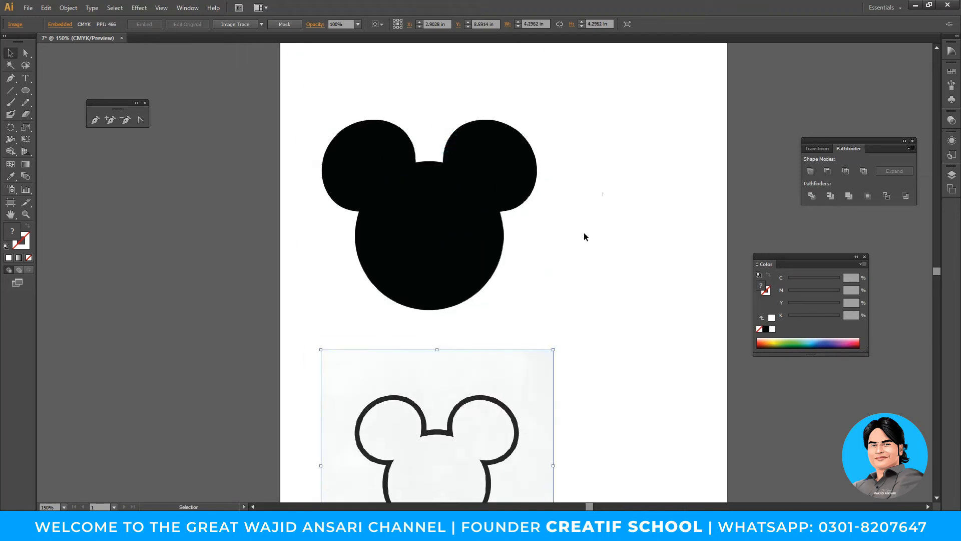
- Select both the silhouette and outline images and lock the selection
left_click_drag(602, 192, 456, 441)
left_click(91, 7)
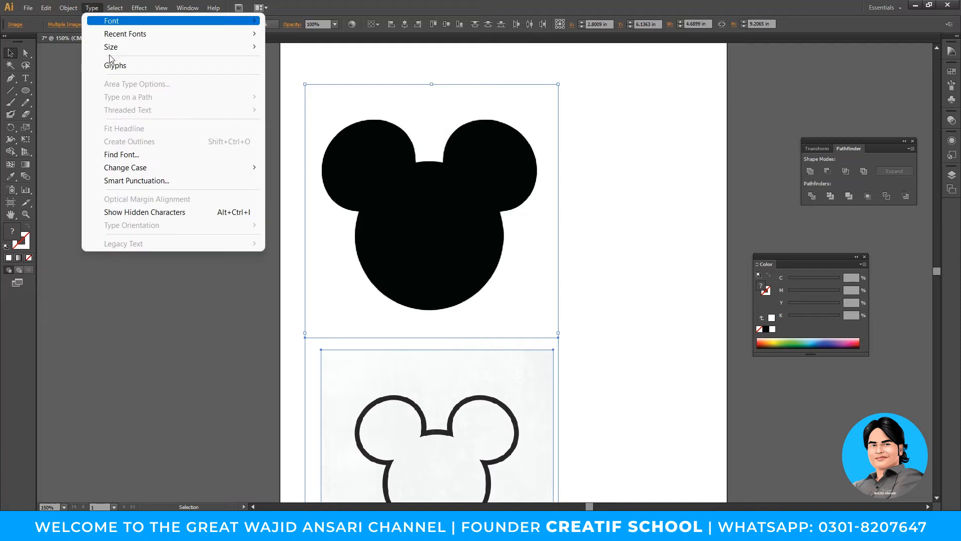
mouse_move(68, 8)
mouse_move(90, 78)
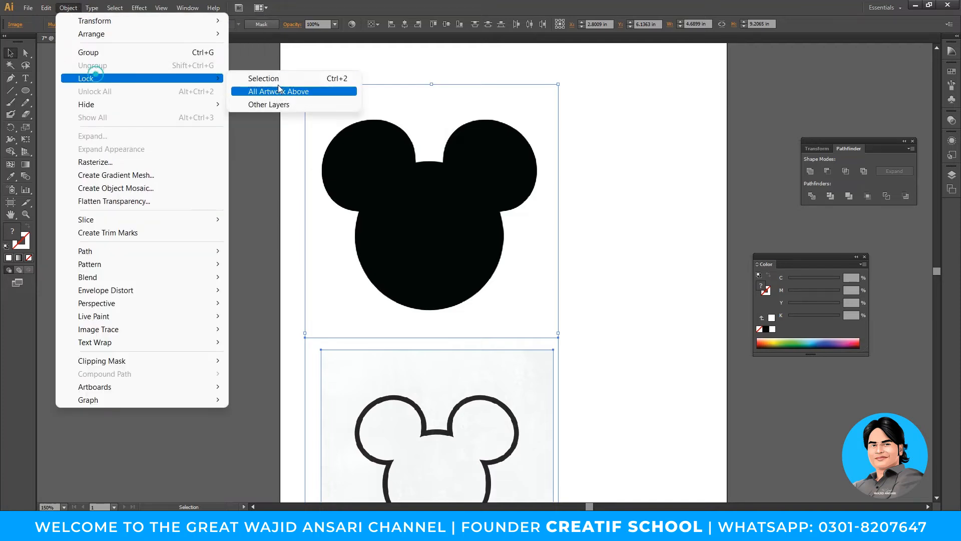
left_click(294, 80)
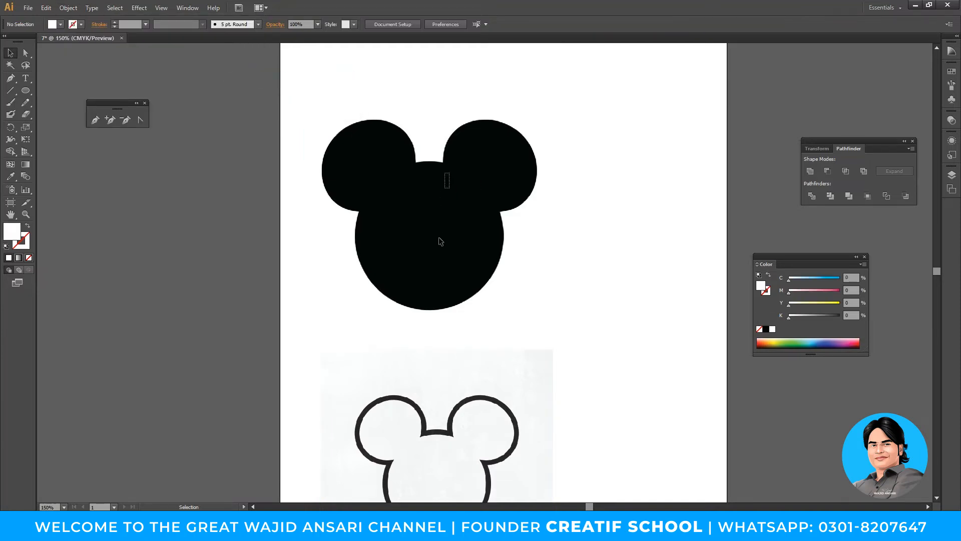
- Unlock all artwork, reselect the silhouette and outline images, and clear the selection
key("ctrl+alt+2")
left_click(614, 266)
left_click(458, 198)
left_click(491, 399)
key("ctrl+a")
key("v")
left_click_drag(590, 163, 418, 406)
key("ctrl+shift+a")
key("z")
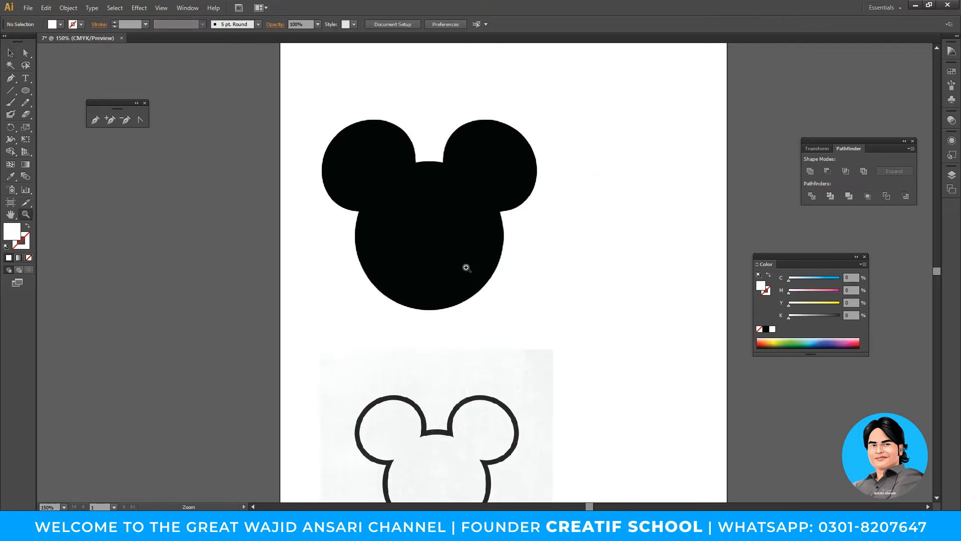
left_click(442, 217)
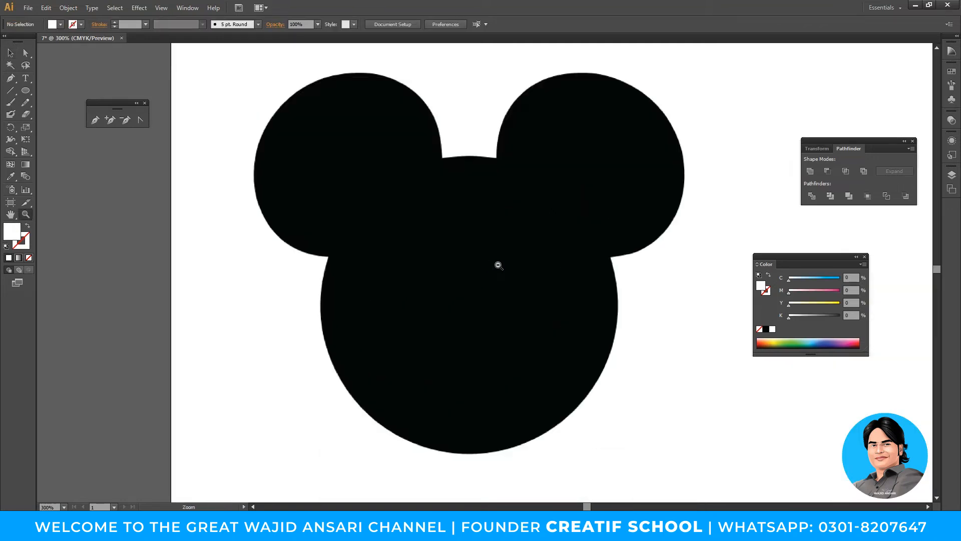
left_click(498, 266, "alt")
mouse_move(489, 265)
left_mouse_down()
mouse_move(476, 240)
mouse_move(506, 223)
mouse_move(493, 239)
left_mouse_up()
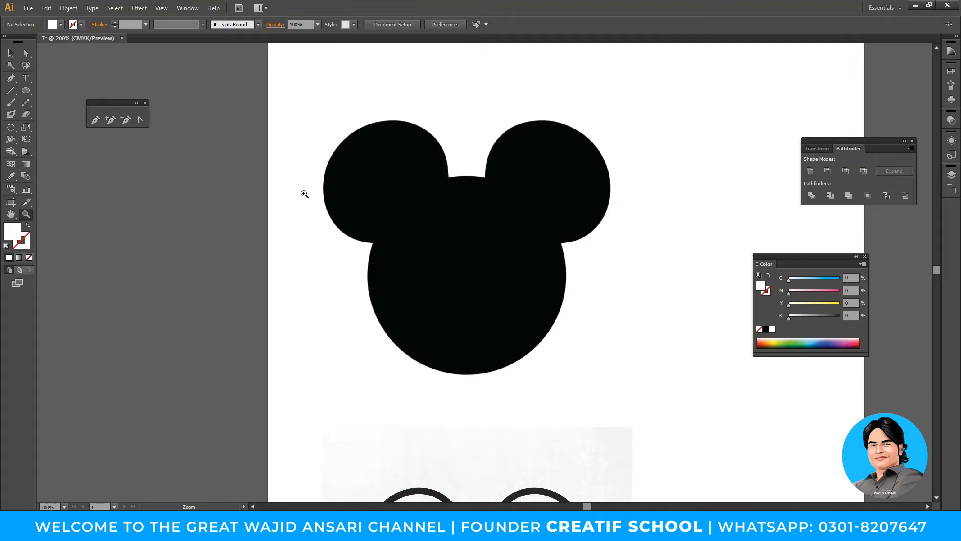
left_click_drag(359, 219, 329, 204)
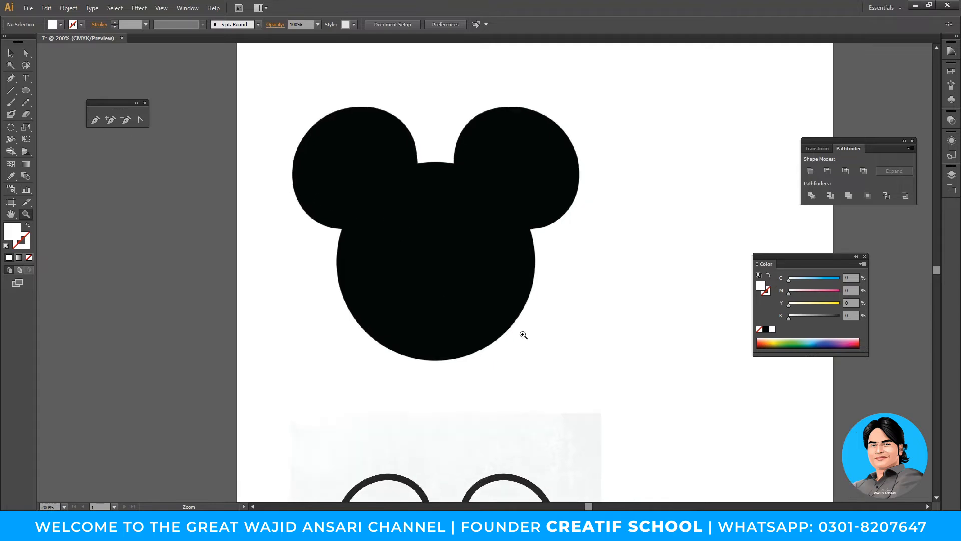
left_click(509, 279, "alt")
left_click(510, 278, "alt")
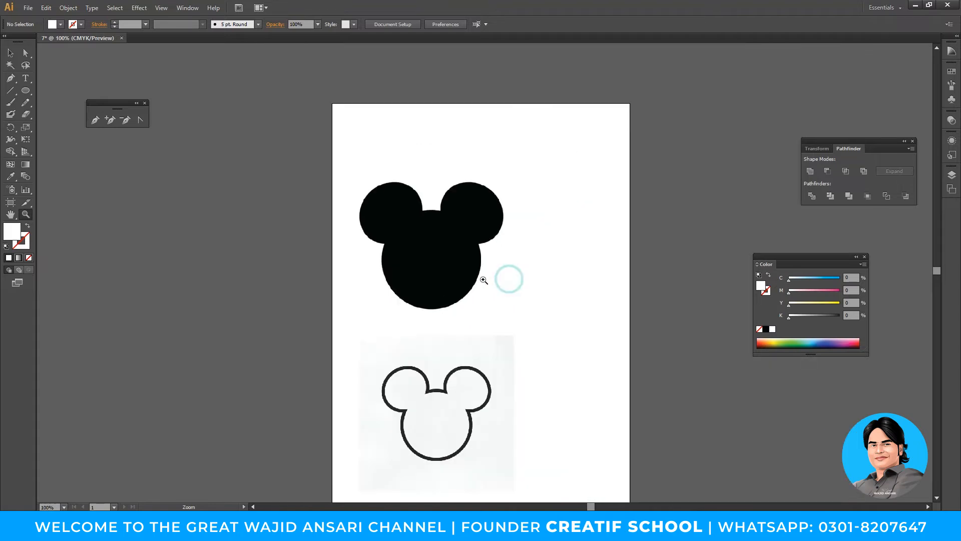
left_click(457, 271)
left_click(444, 245)
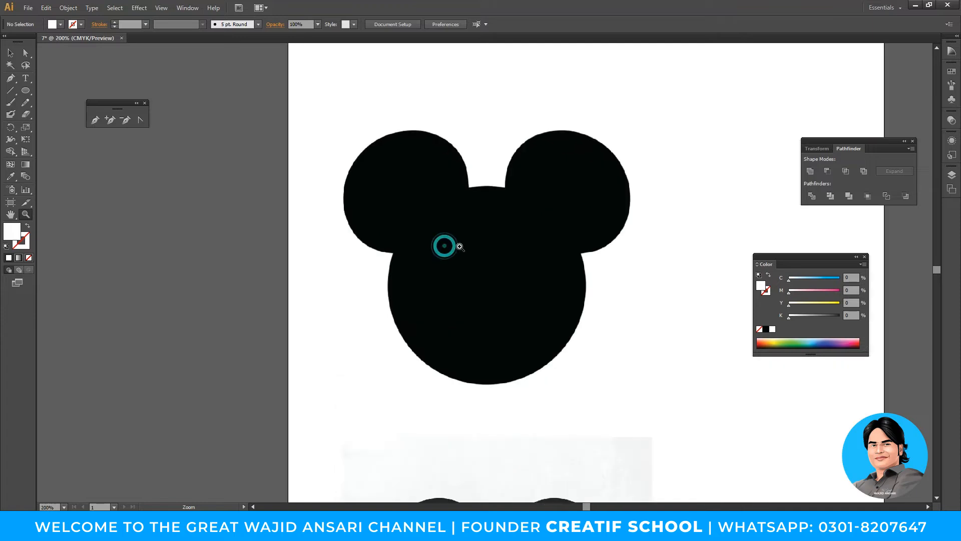
left_click(496, 253)
left_click_drag(488, 253, 453, 249)
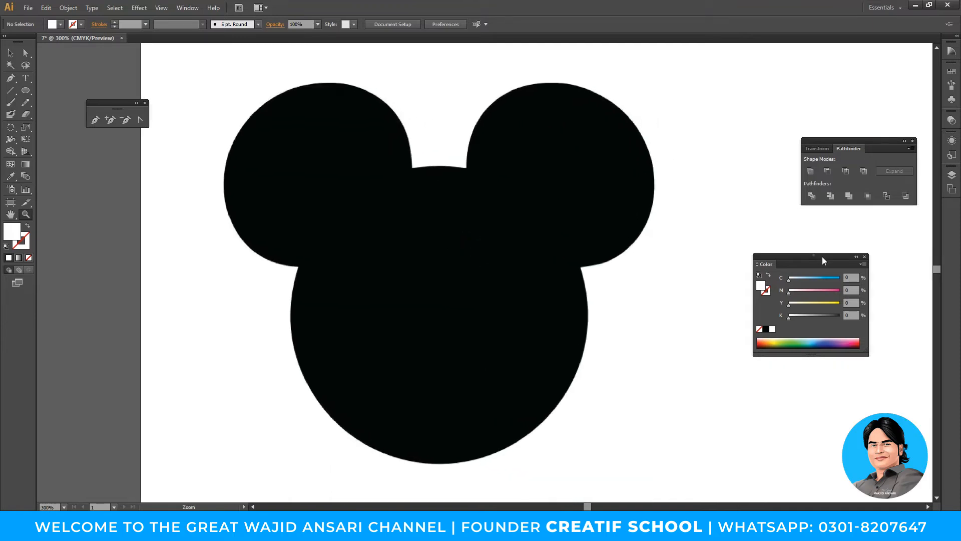
left_click_drag(814, 255, 839, 257)
left_click(536, 254, "alt")
key("p")
left_click_drag(457, 328, 476, 275)
key("z")
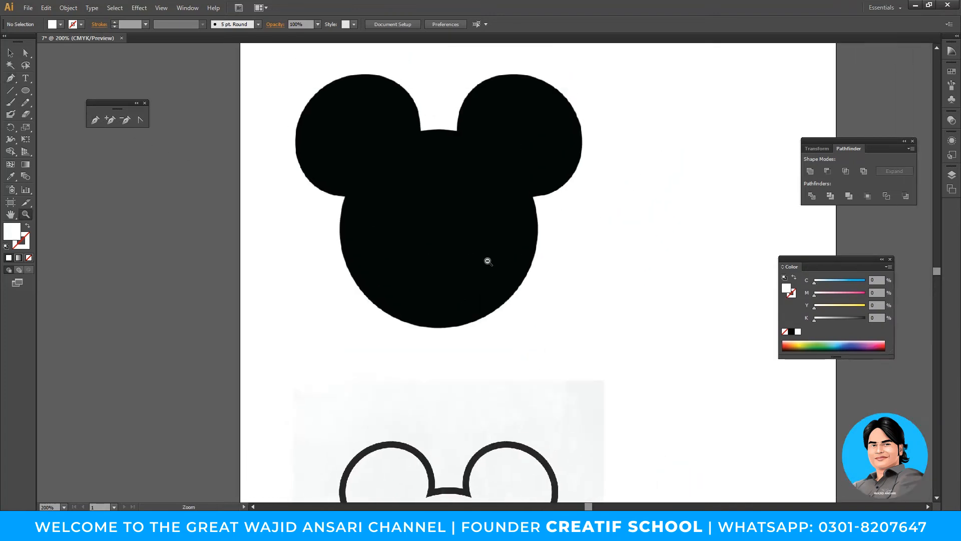
left_click(485, 260, "alt")
scroll(504, 317, "down", 3)
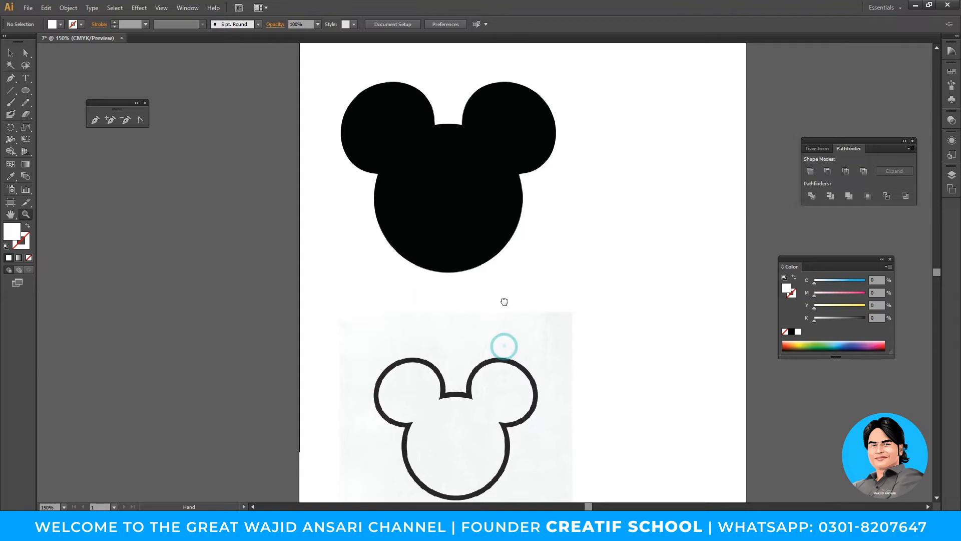
left_click(476, 219)
left_click_drag(474, 221, 457, 261)
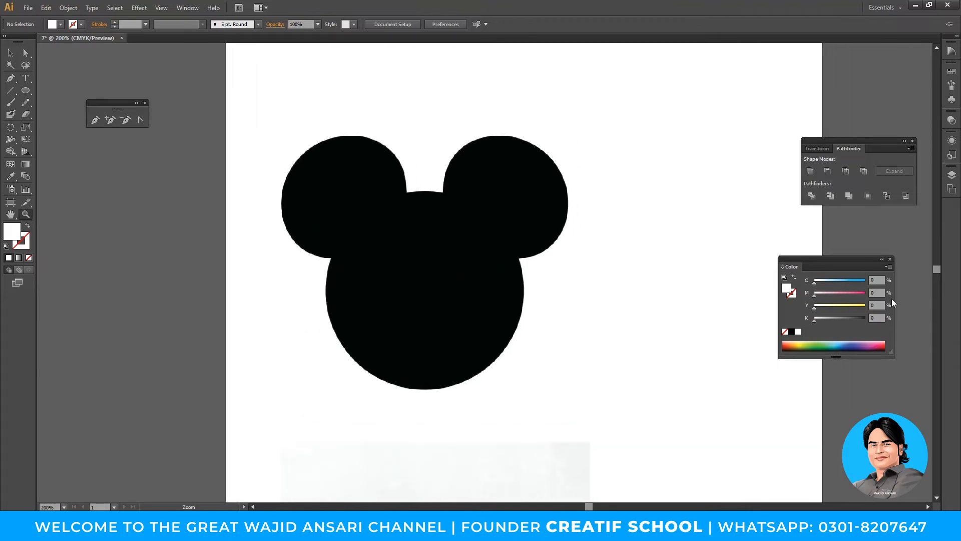
- Close the floating Color and Pathfinder panels
left_click(891, 260)
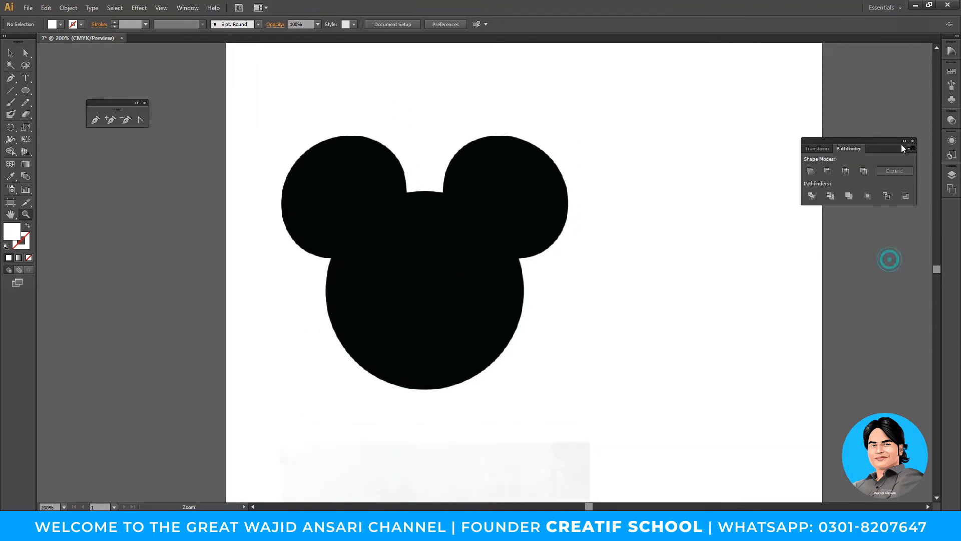
left_click(912, 141)
- Shift the silhouette and outline images together toward the middle of the artboard's width and clear the selection
scroll(498, 272, "left", 1)
key("v")
left_click(497, 274)
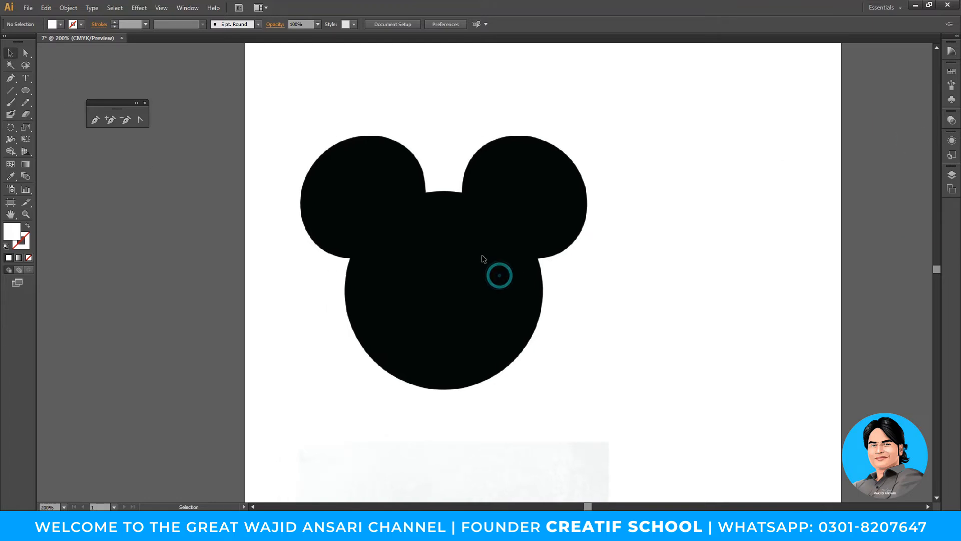
left_click_drag(695, 176, 468, 372)
left_click(773, 223)
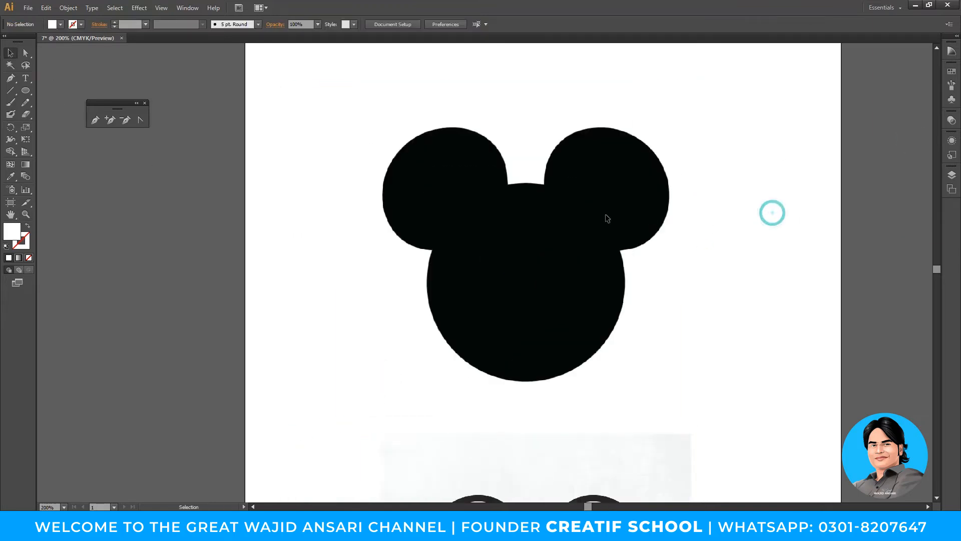
- Start a Pen path at the left ear's lower junction with the face and curve it to the ear's outermost edge
key("z")
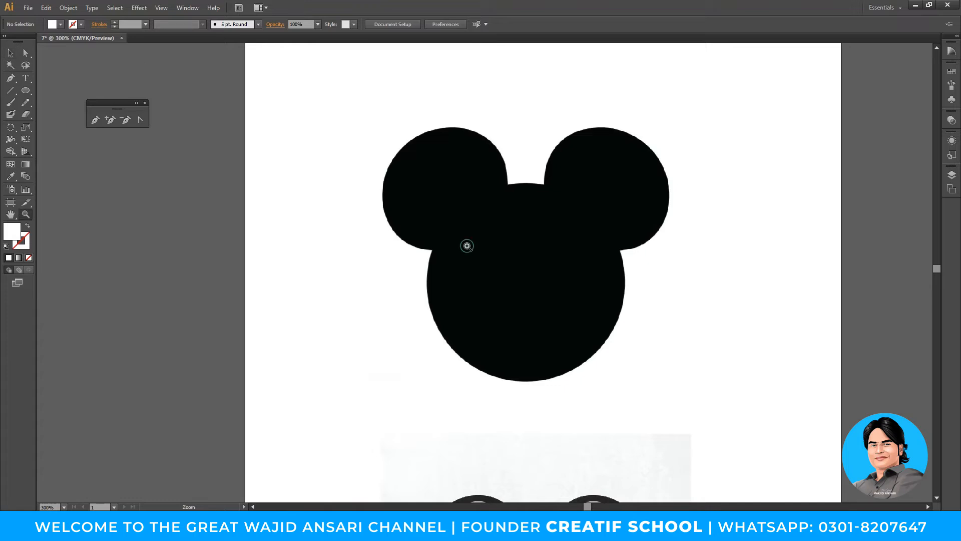
left_click(467, 246)
left_click_drag(457, 245, 451, 247)
left_click(93, 121)
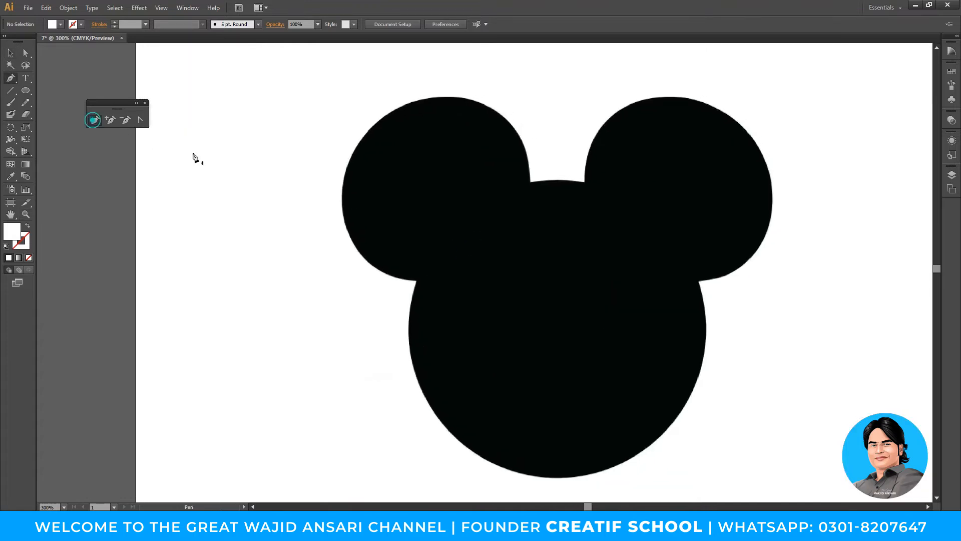
left_click(417, 279)
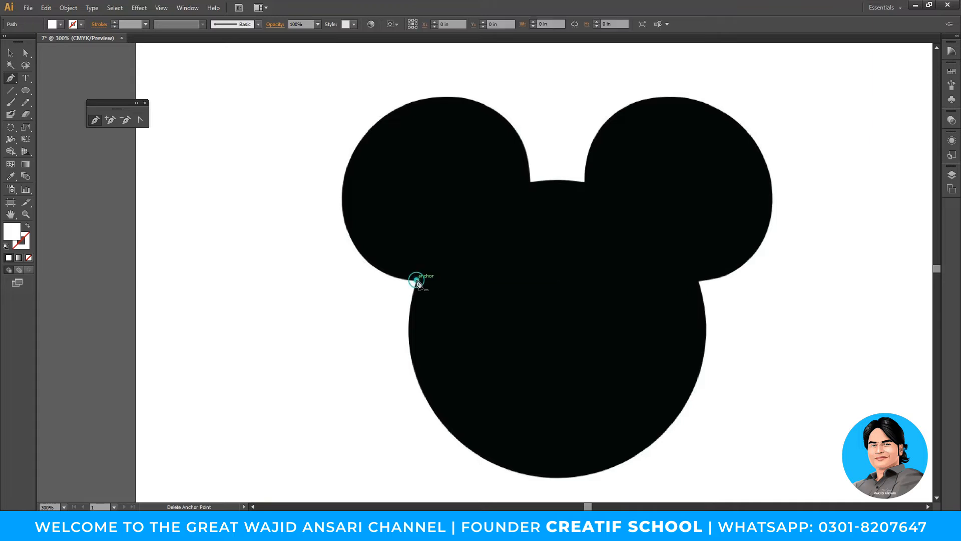
left_click_drag(389, 290, 380, 333)
mouse_move(346, 274)
left_mouse_down()
mouse_move(353, 298)
mouse_move(350, 276)
mouse_move(344, 284)
left_mouse_up()
left_click_drag(330, 231, 339, 131)
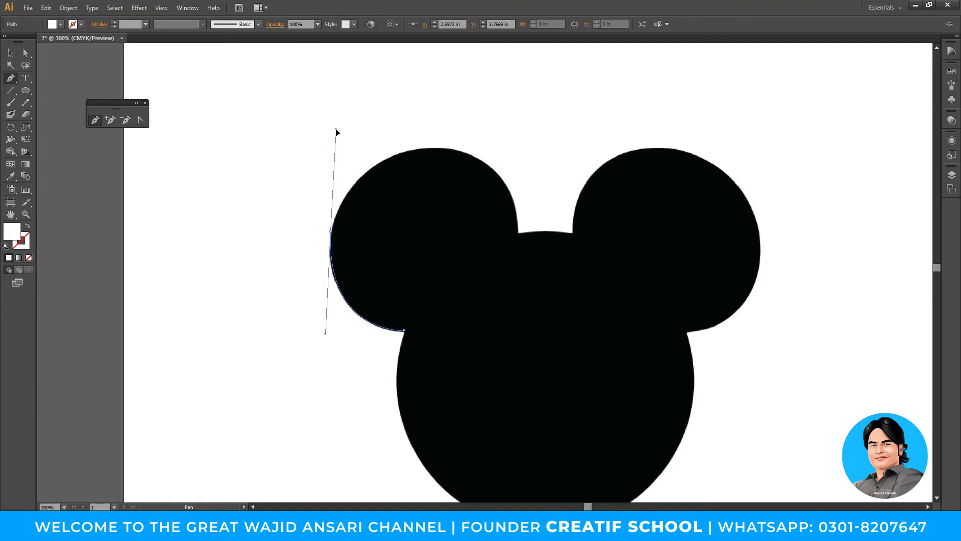
left_click_drag(339, 132, 338, 129)
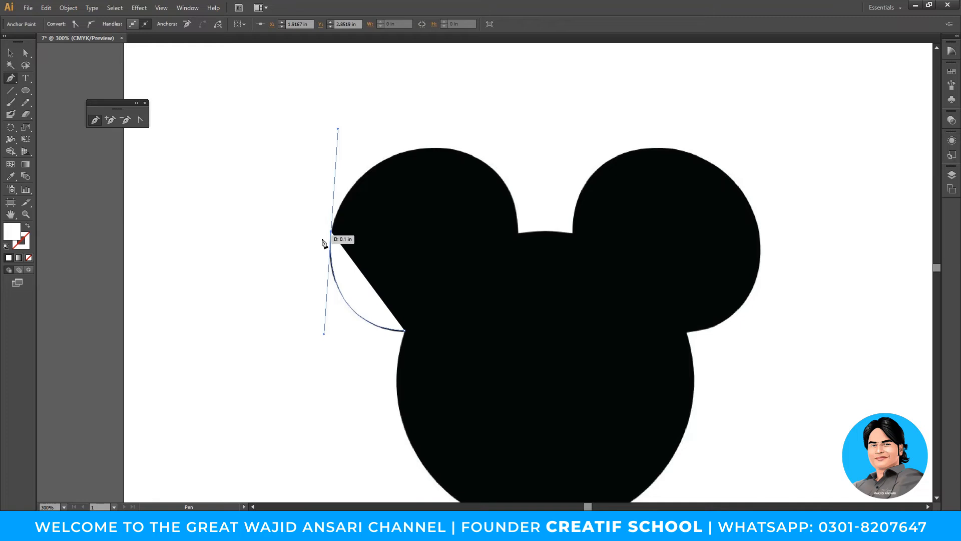
- Give the pen path a yellow stroke and no fill
left_click(28, 228)
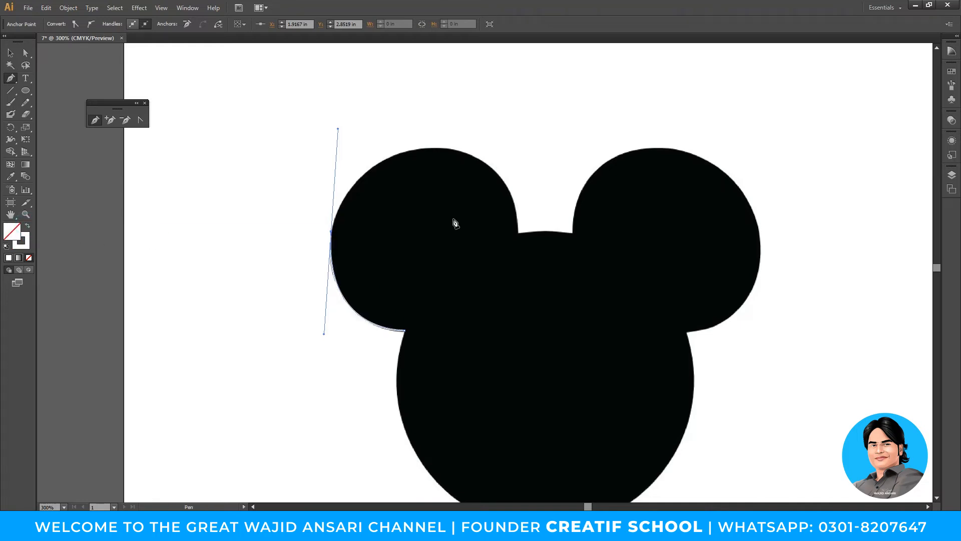
left_click(950, 73)
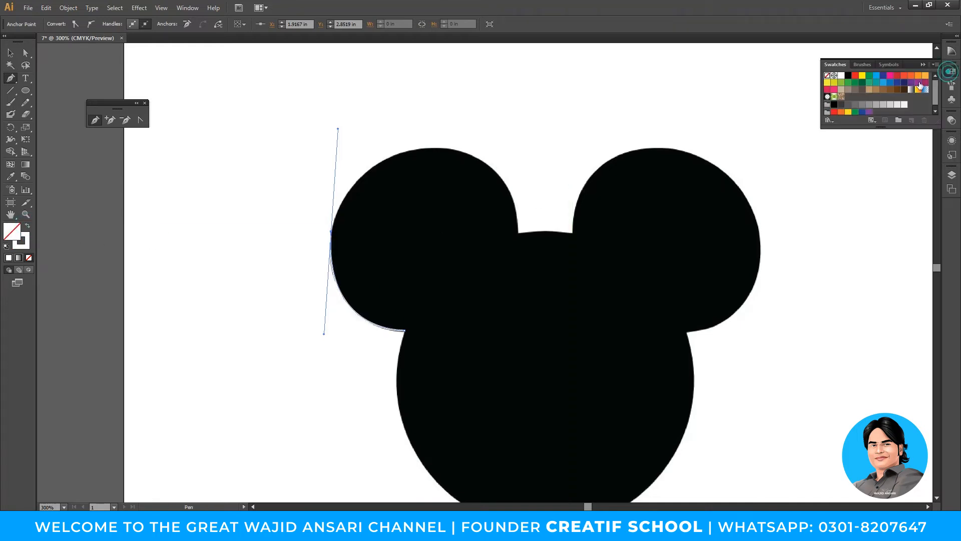
left_click(863, 75)
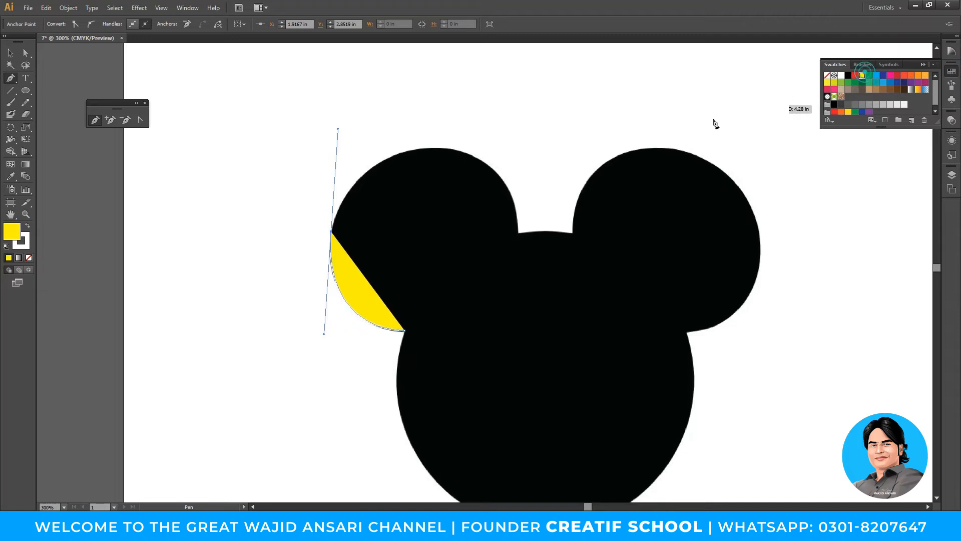
left_click(27, 228)
left_click(29, 257)
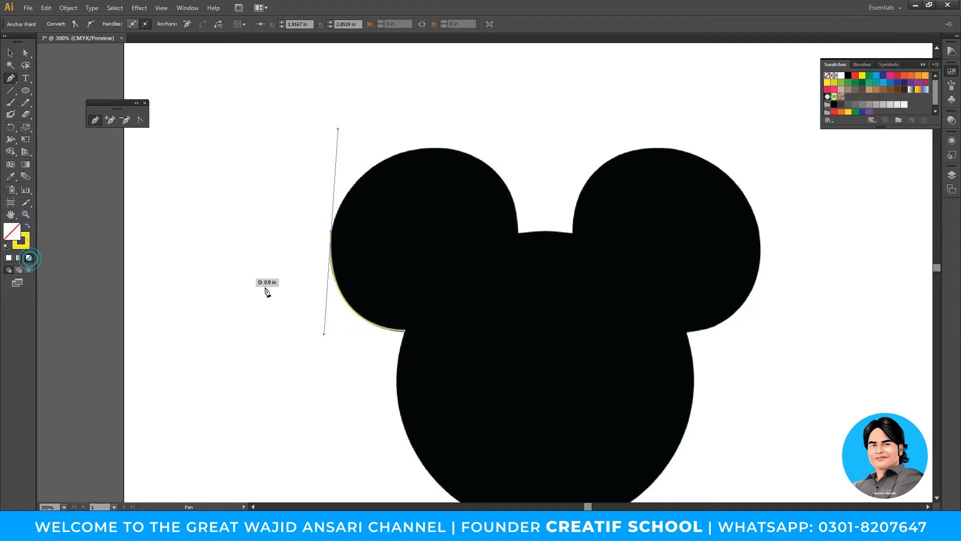
- Continue the path over the left ear's top and down its inner edge to the head, removing outgoing handles before each new curve
left_click(331, 232)
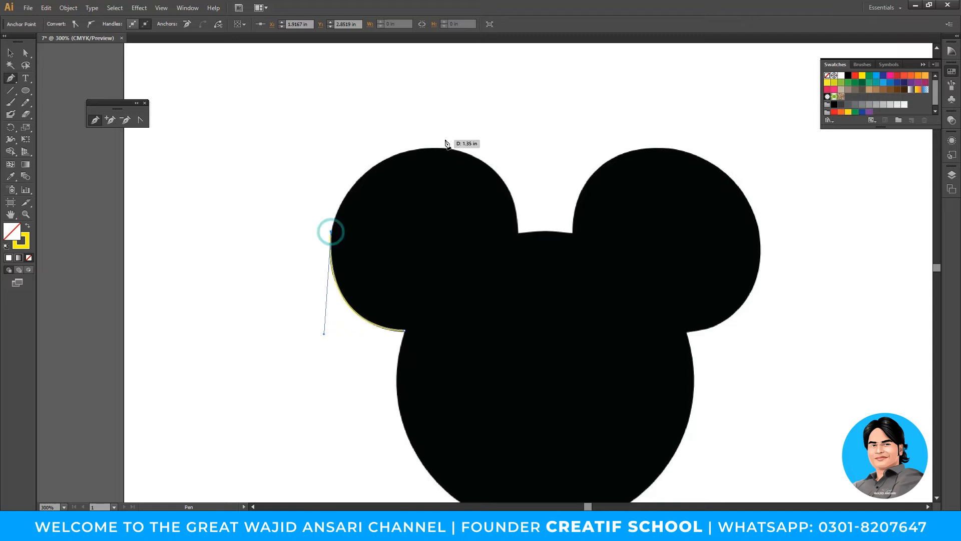
left_click_drag(451, 149, 553, 162)
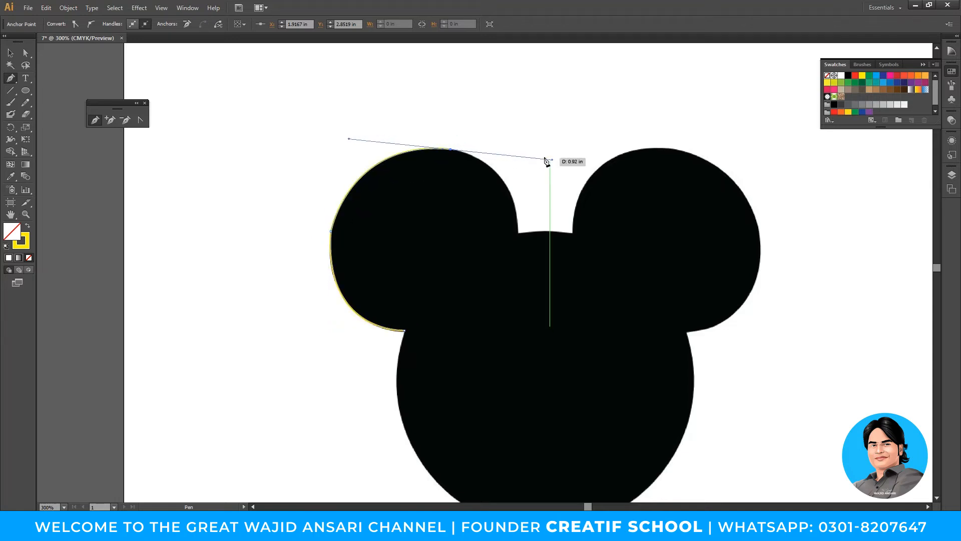
left_click_drag(452, 150, 454, 153)
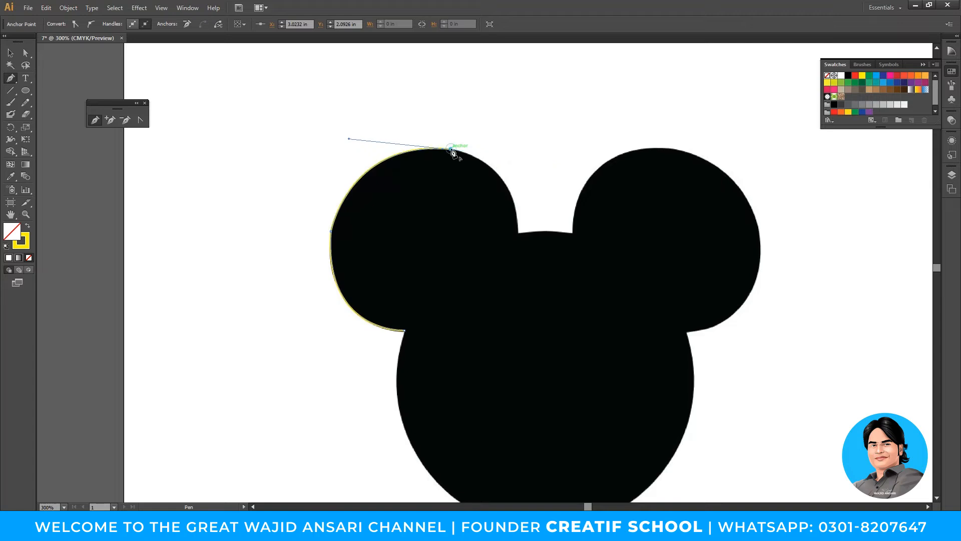
left_click_drag(518, 234, 516, 317)
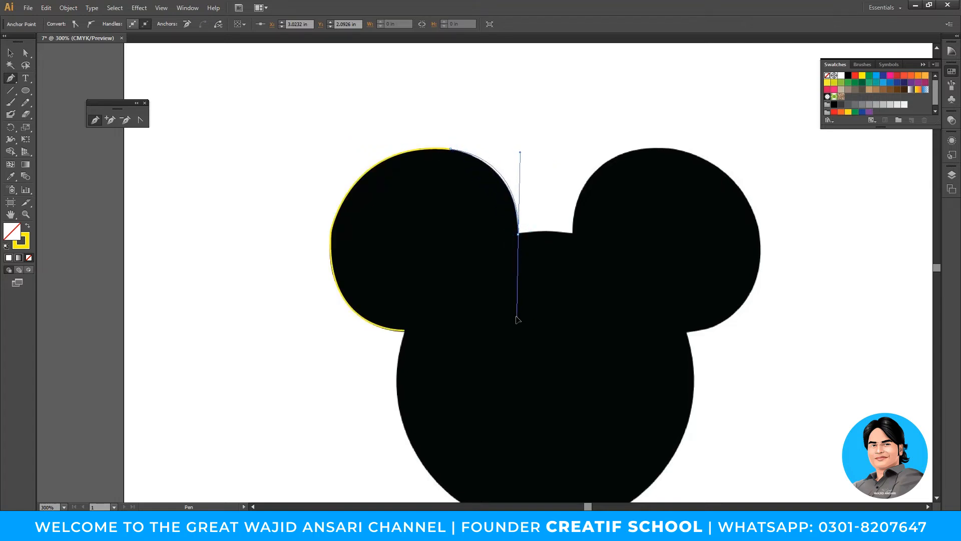
- Trace the short curved head top between the ears, removing the outgoing handles at both ear junctions
left_click(572, 233)
key("ctrl+z")
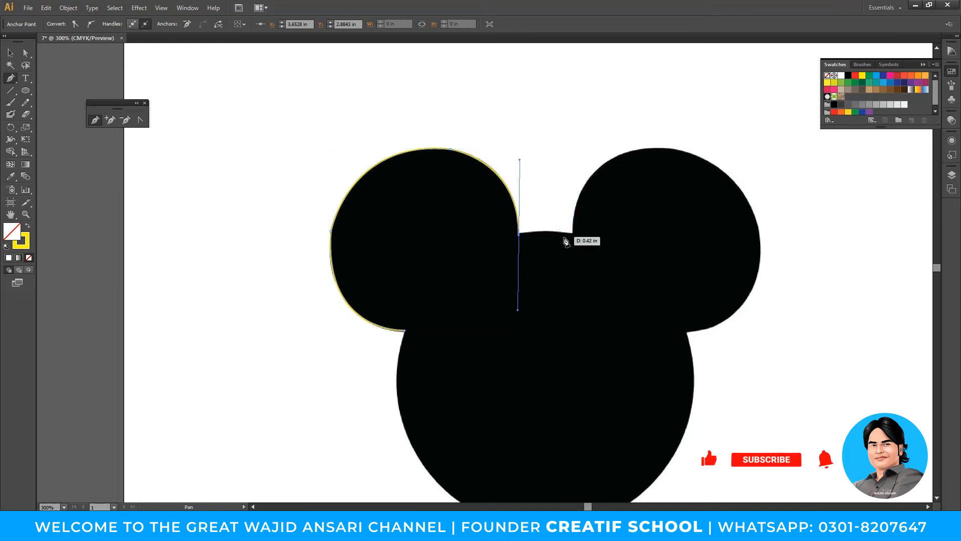
left_click(520, 239)
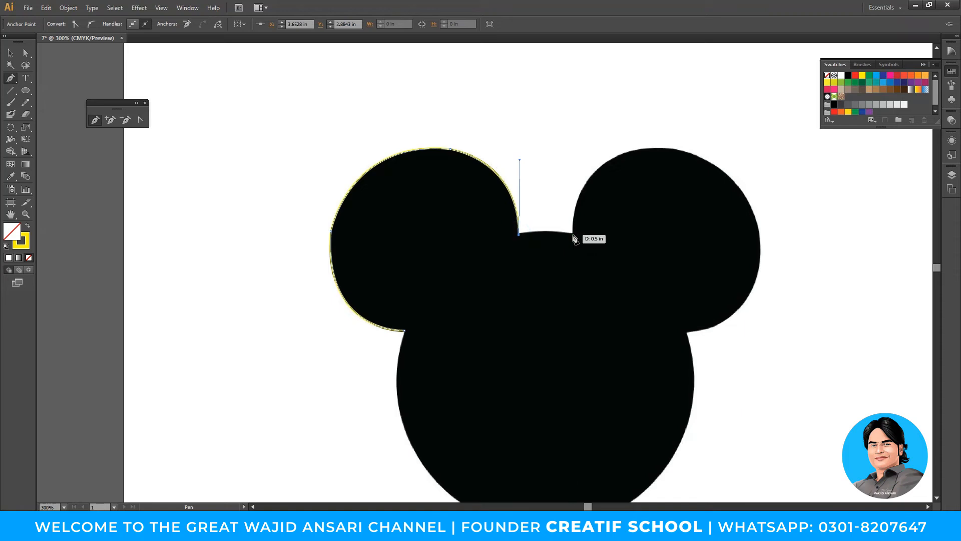
left_click_drag(573, 234, 601, 245)
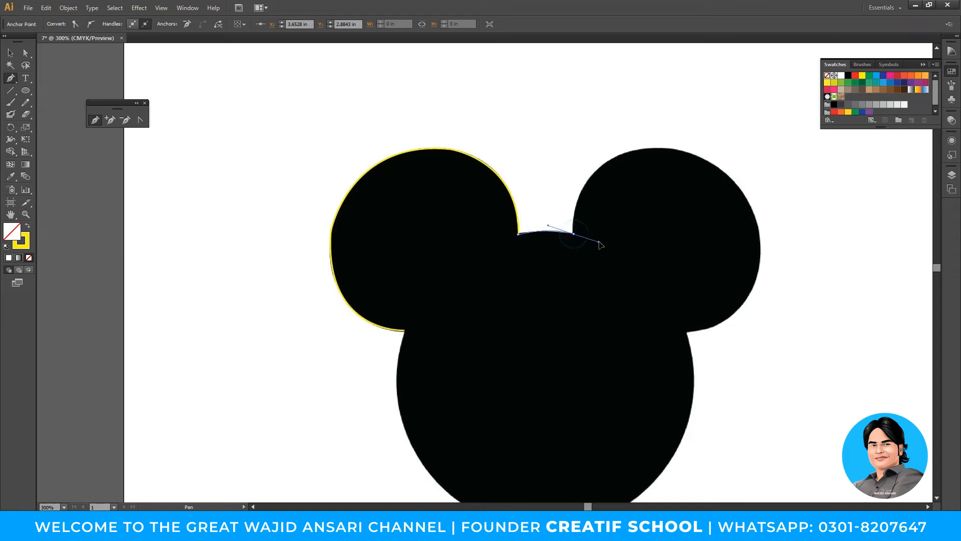
left_click(575, 234)
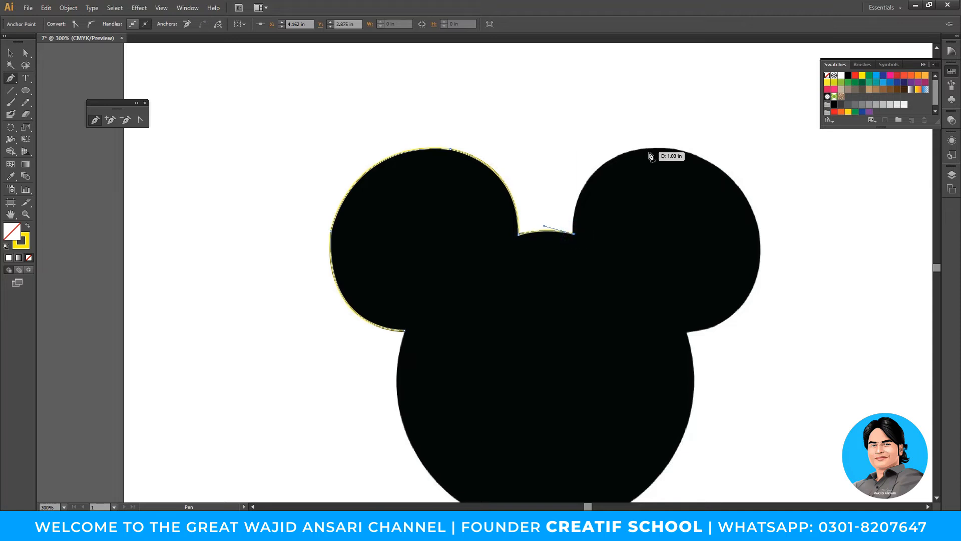
- Trace the right ear over its top and outer edge down to the face junction, removing the outgoing handle at each anchor
left_click_drag(650, 149, 729, 149)
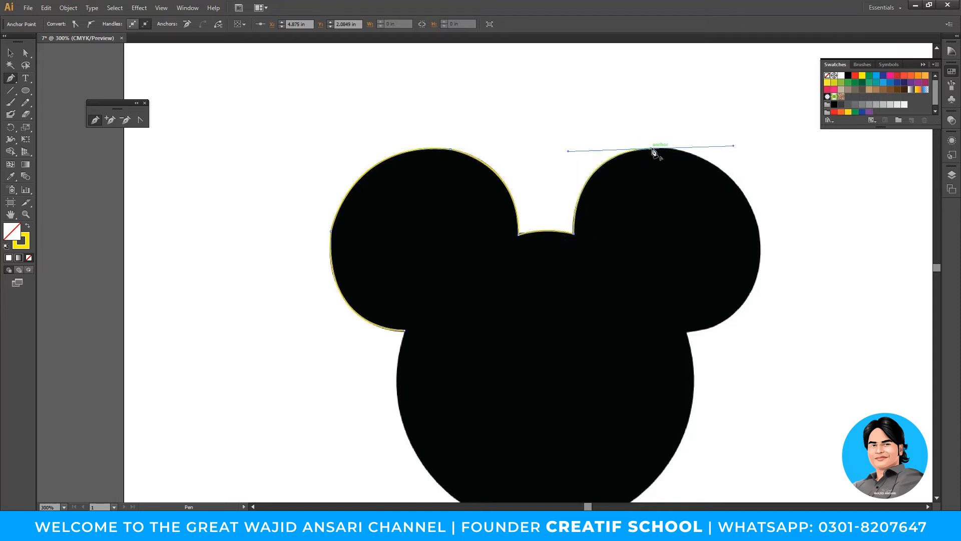
left_click_drag(669, 192, 575, 165)
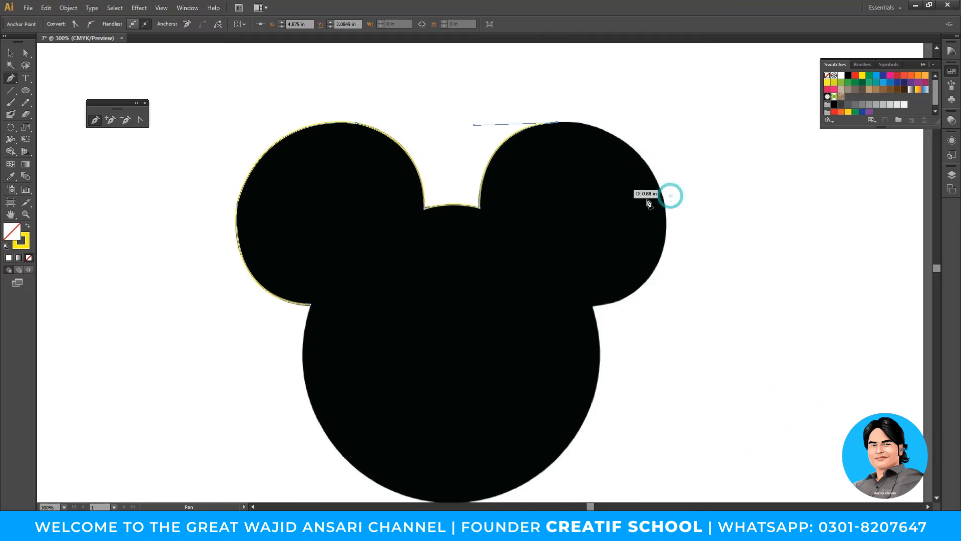
left_click_drag(666, 214, 680, 307)
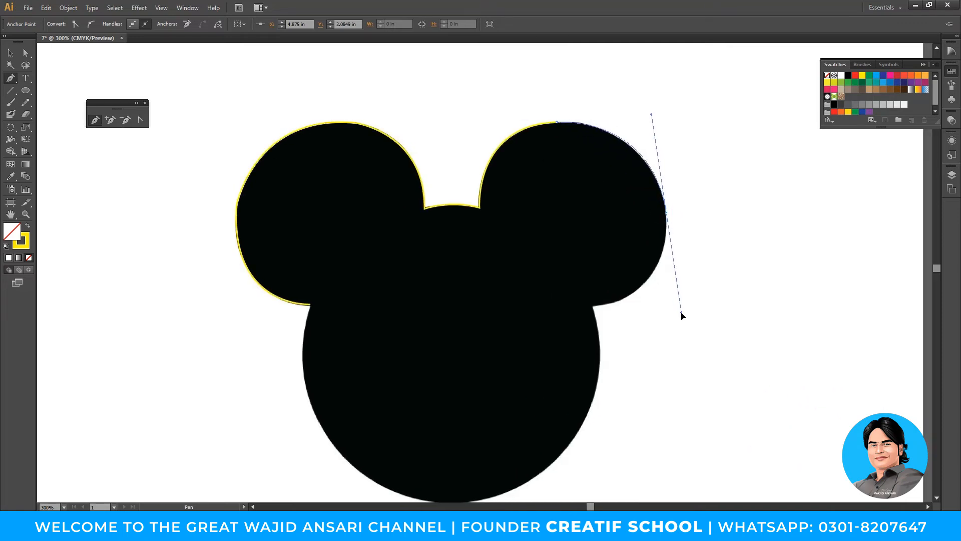
left_click_drag(682, 315, 682, 316)
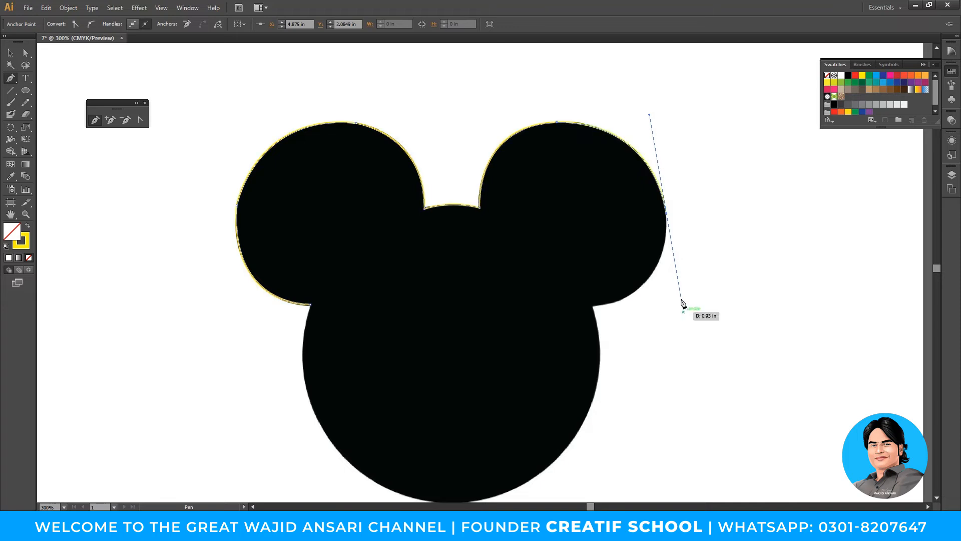
left_click(669, 215)
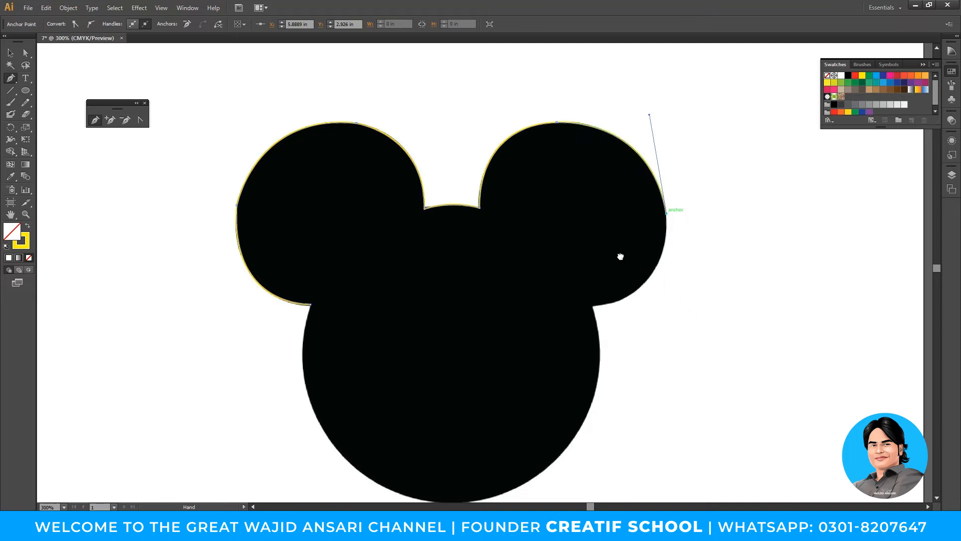
left_click_drag(620, 255, 586, 215)
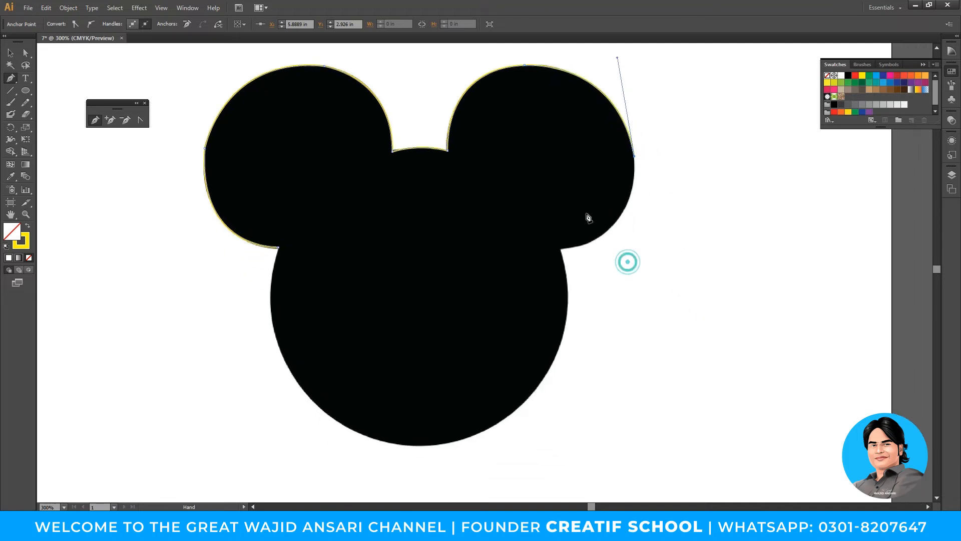
left_click_drag(561, 247, 481, 247)
left_click(560, 247)
- Trace the face from the right ear junction around the chin, removing outgoing handles, and close the path at the left ear junction
left_click_drag(559, 316, 569, 237)
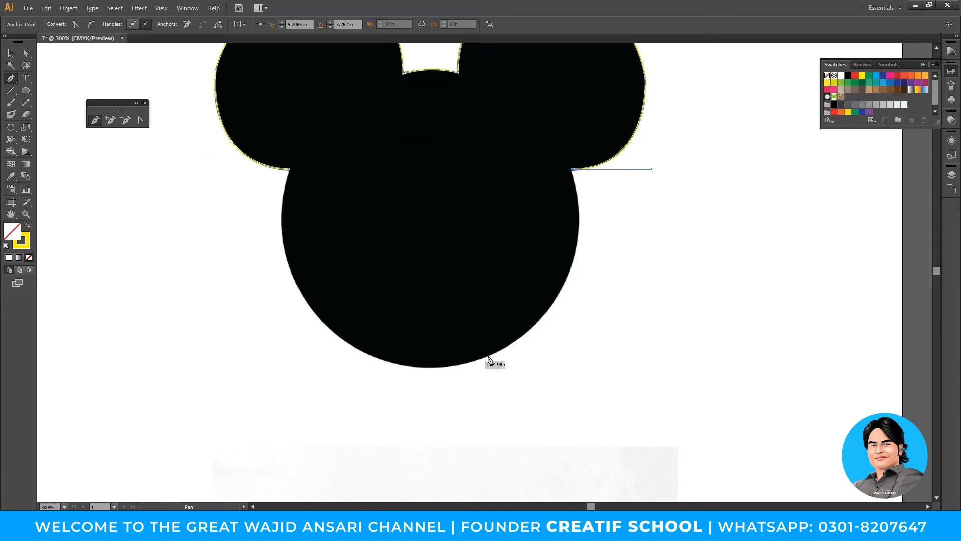
left_click_drag(500, 350, 384, 419)
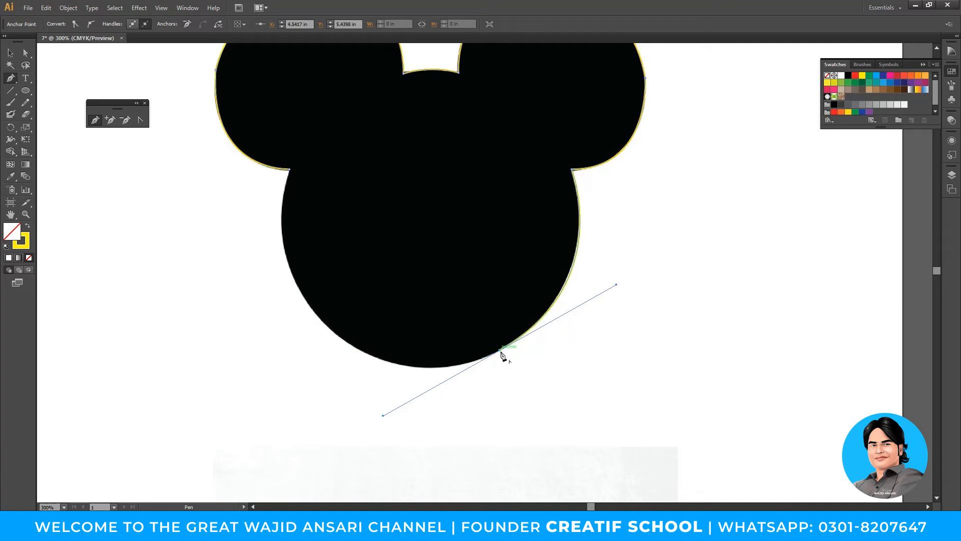
left_click(501, 355)
scroll(393, 350, "up", 2)
scroll(392, 350, "left", 3)
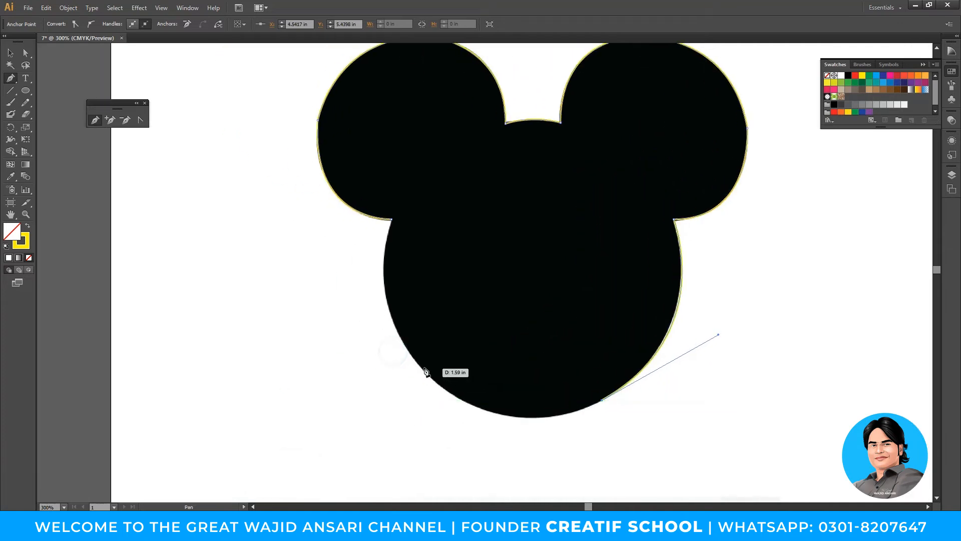
left_click_drag(410, 353, 328, 245)
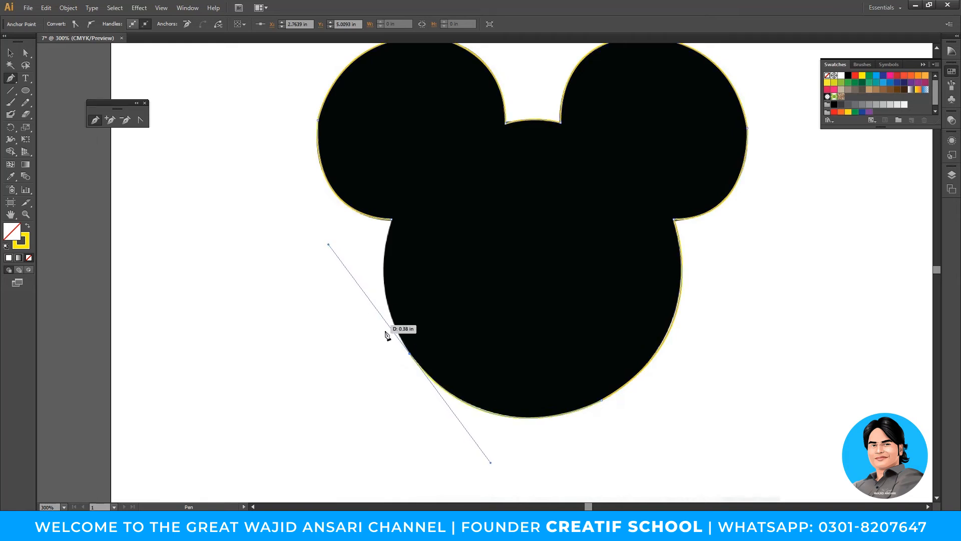
left_click(410, 354)
left_click_drag(407, 257, 419, 306)
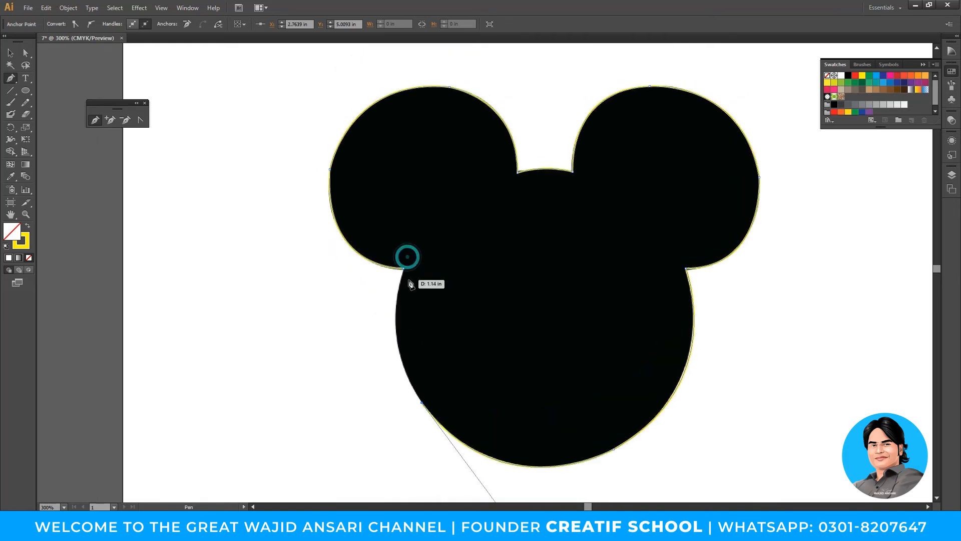
left_click(403, 270)
left_click_drag(403, 270, 379, 348)
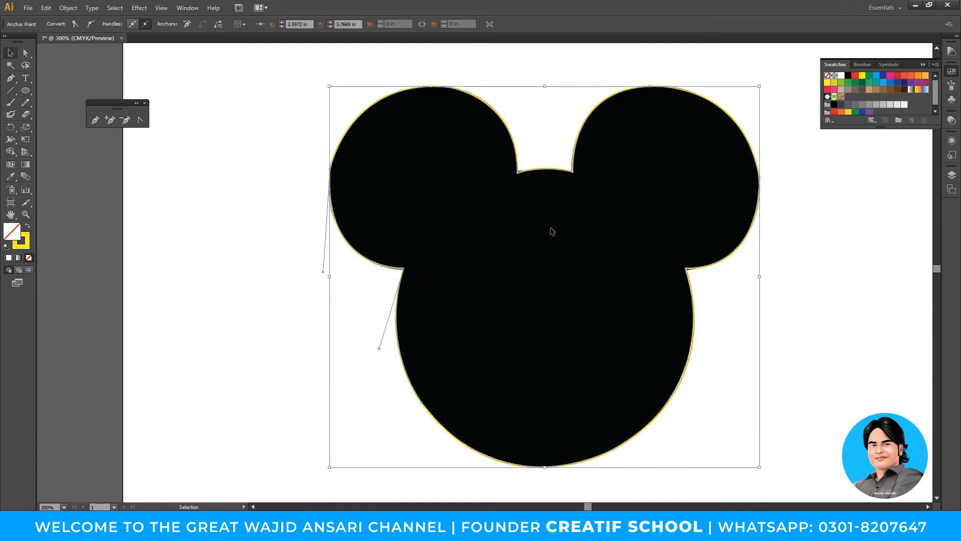
- Move the finished yellow silhouette path horizontally off the black reference, to the space on its right
left_click(611, 321, "ctrl+alt")
left_click(611, 322, "ctrl+alt")
key("v")
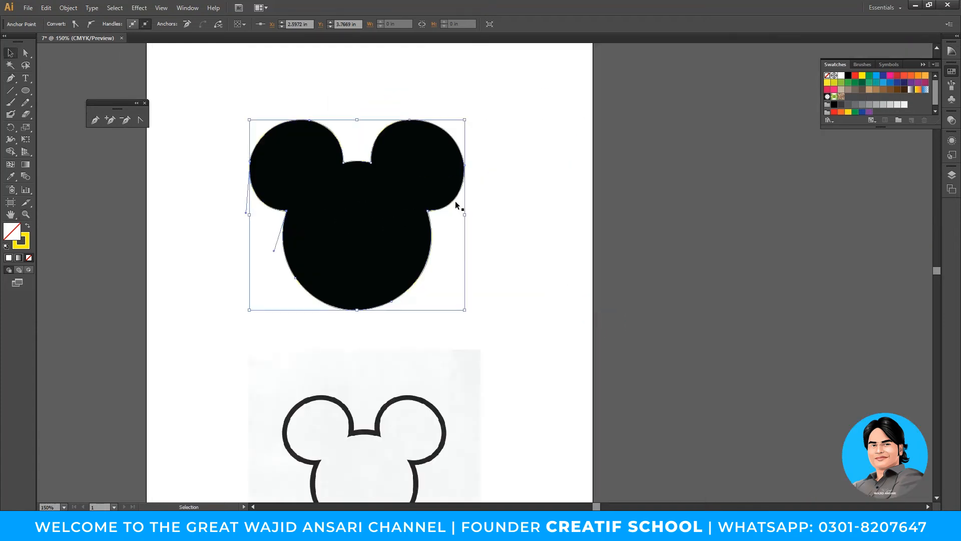
left_click_drag(456, 198, 750, 198)
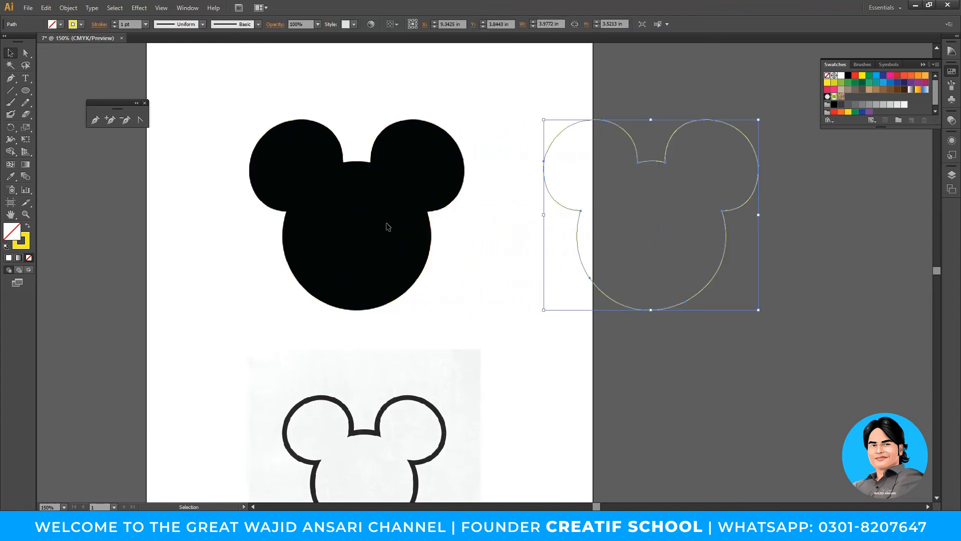
- Turn the traced head's stroke colour into its fill, try the black and yellow swatches, and apply black sampled from the reference silhouette
left_click(26, 225)
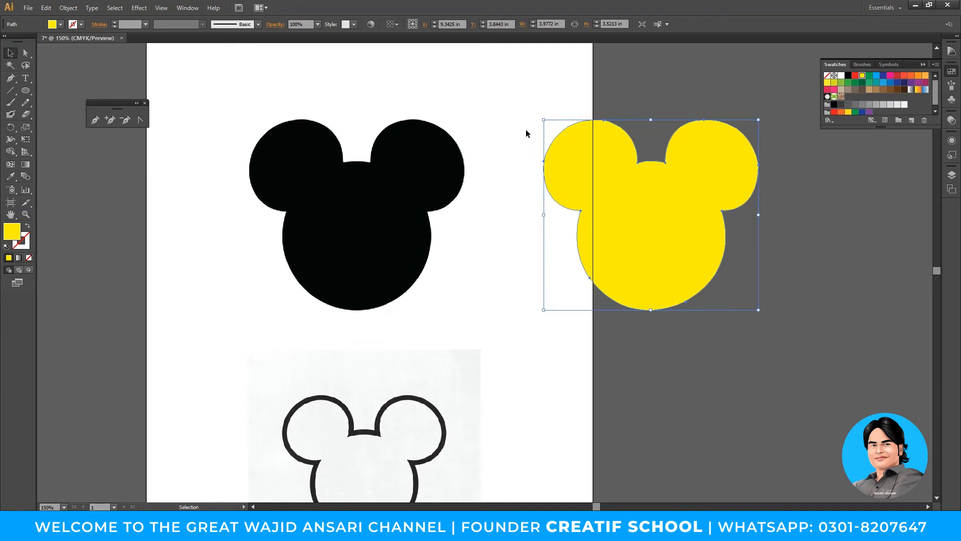
left_click(849, 76)
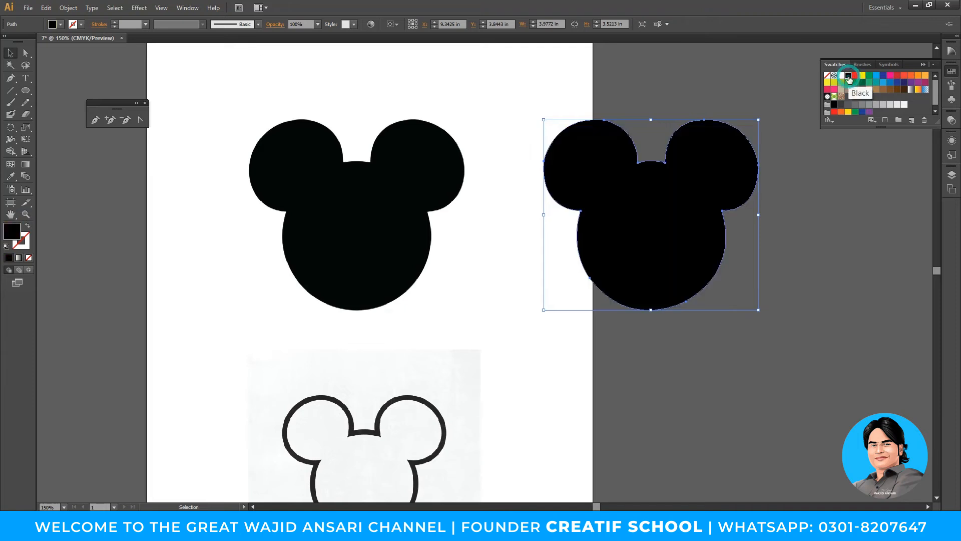
left_click(862, 76)
left_click(11, 176)
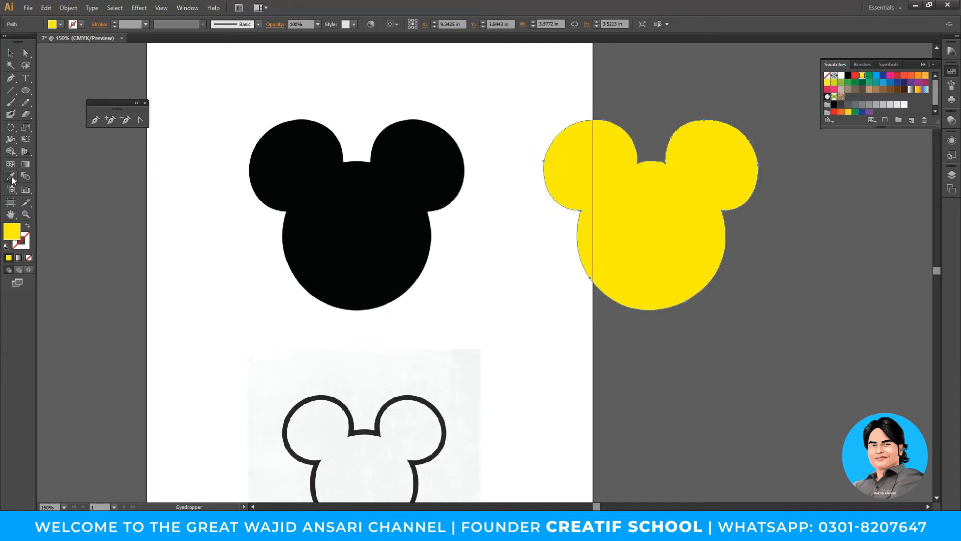
left_click(381, 183)
key("v")
- Start a pen path at the outline reference's left ear junction, curve it up the ear's outer edge, and give it a black stroke without fill
key("z")
scroll(444, 313, "down", 3)
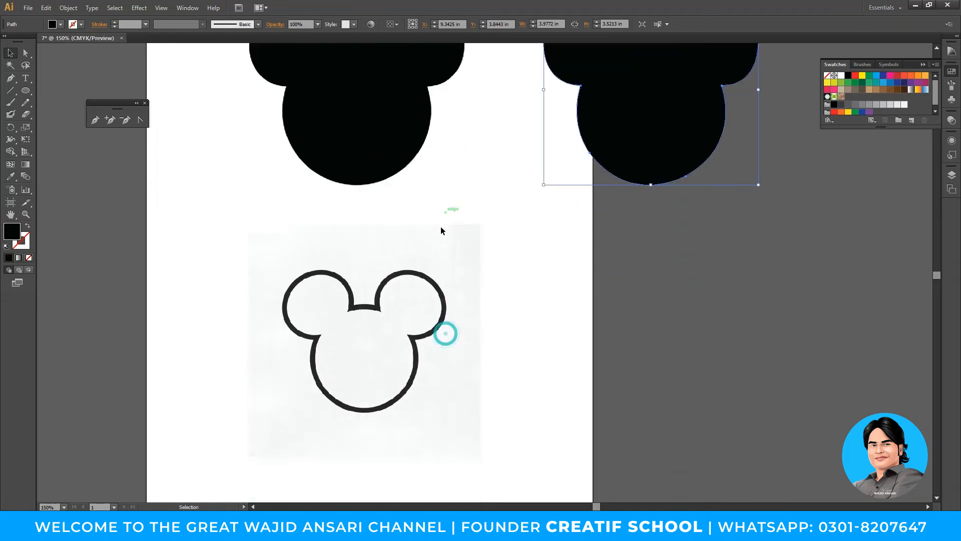
left_click(400, 322)
left_click(451, 287)
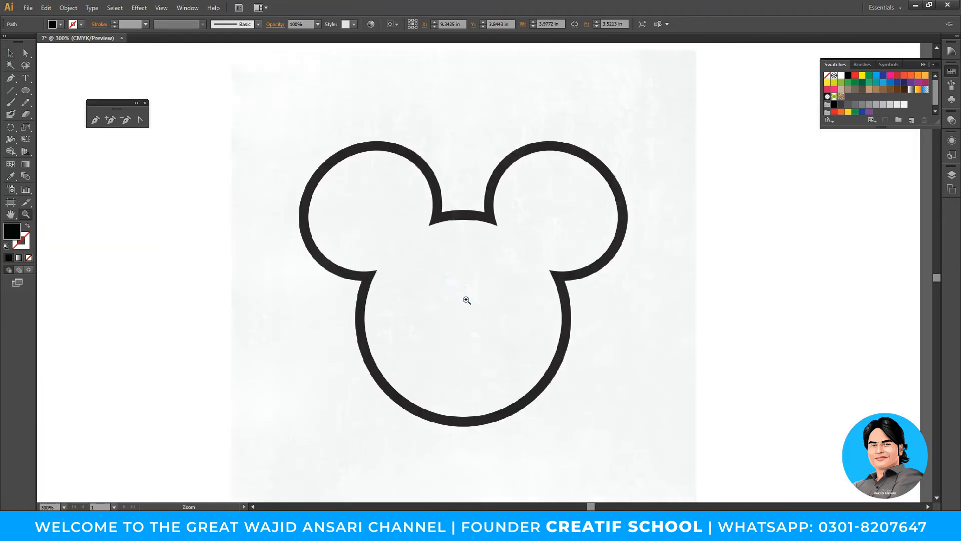
key("p")
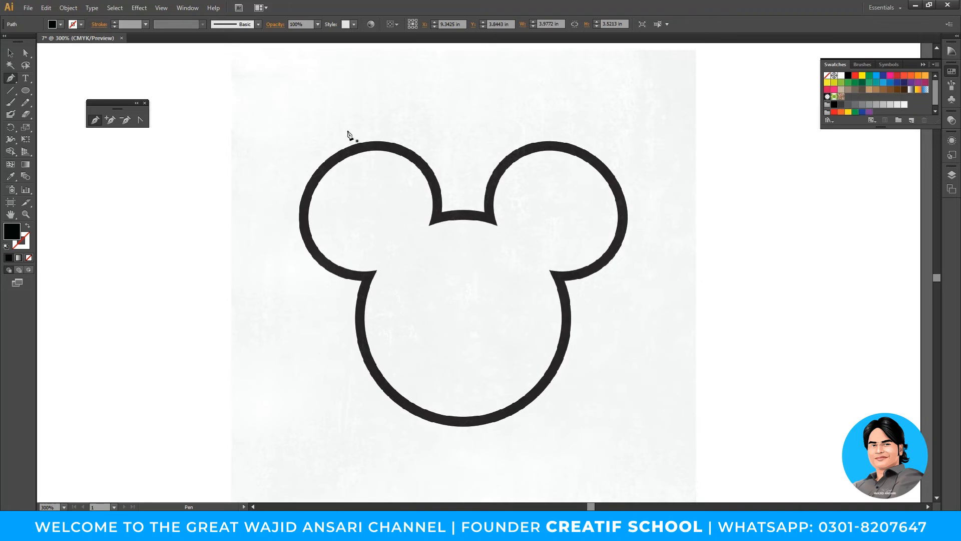
left_click(362, 282)
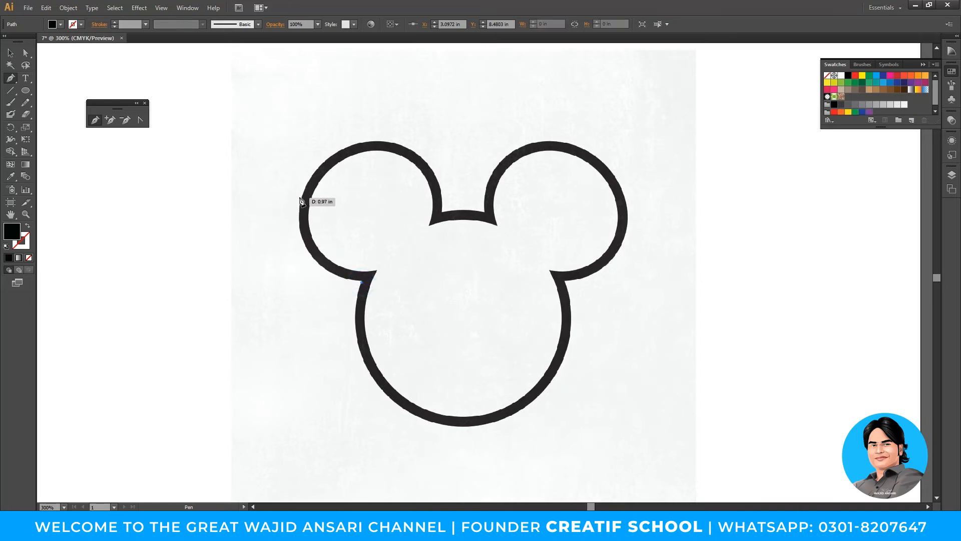
left_click_drag(302, 195, 322, 129)
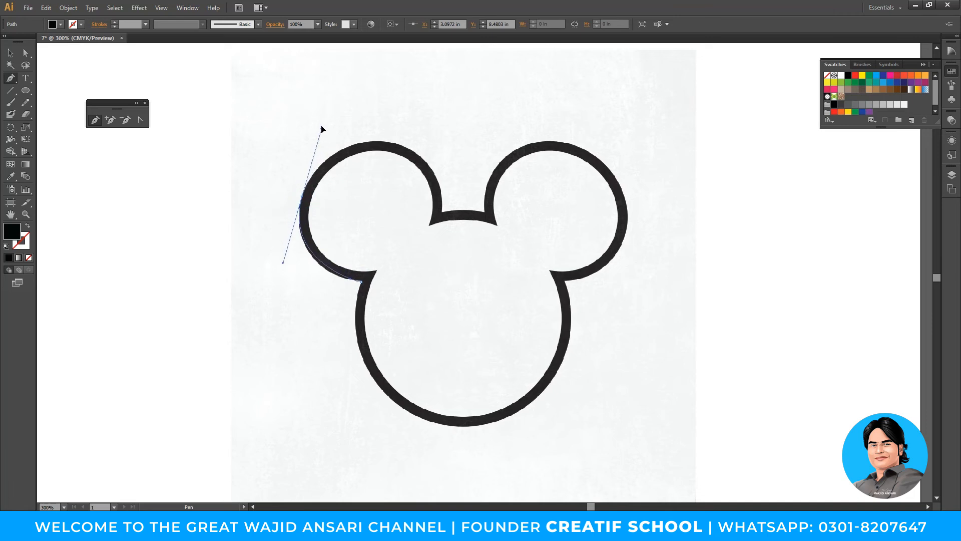
left_click(362, 282)
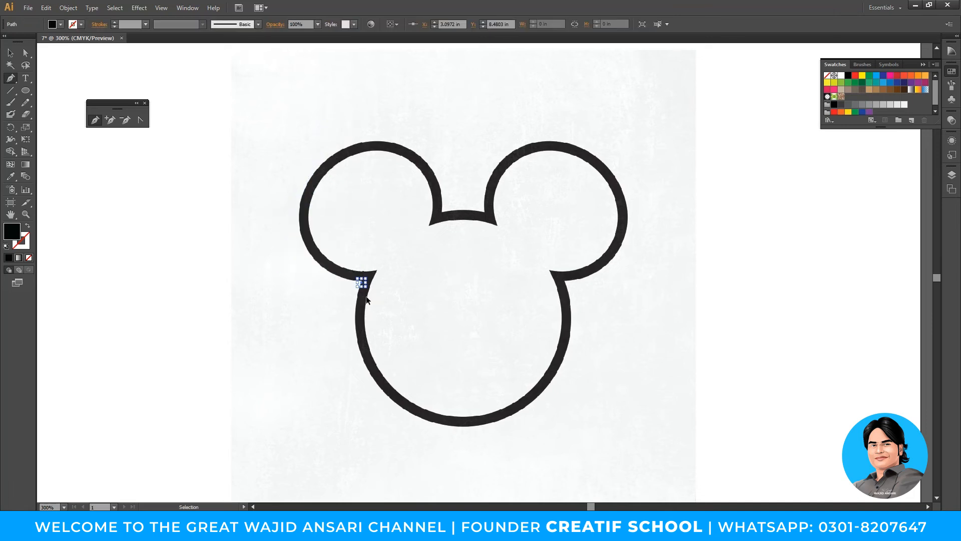
left_click(361, 283)
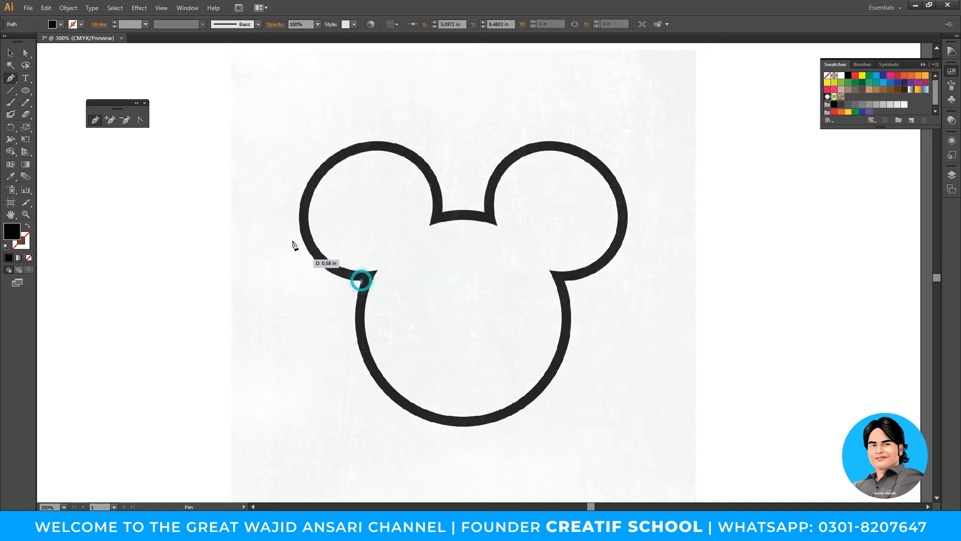
left_click_drag(304, 192, 328, 119)
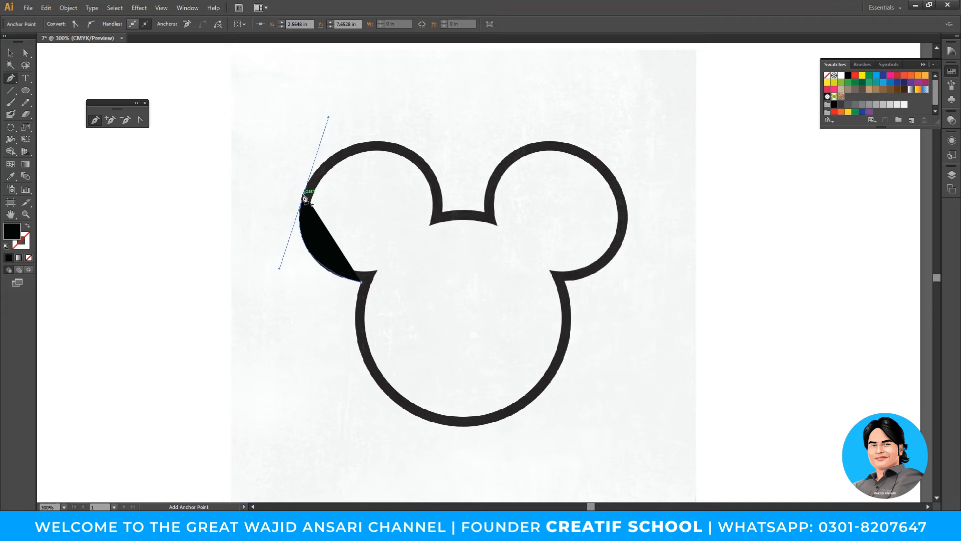
left_click_drag(306, 196, 43, 221)
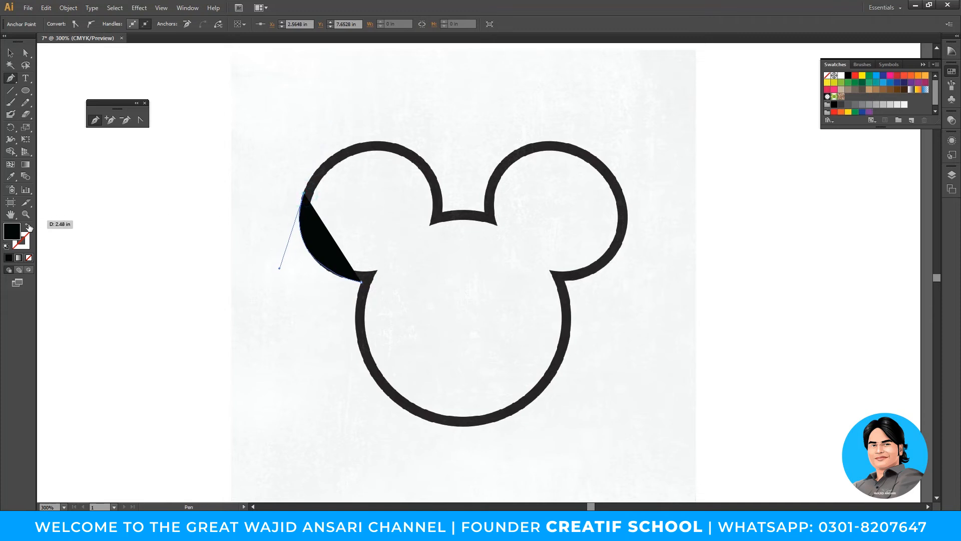
left_click(28, 226)
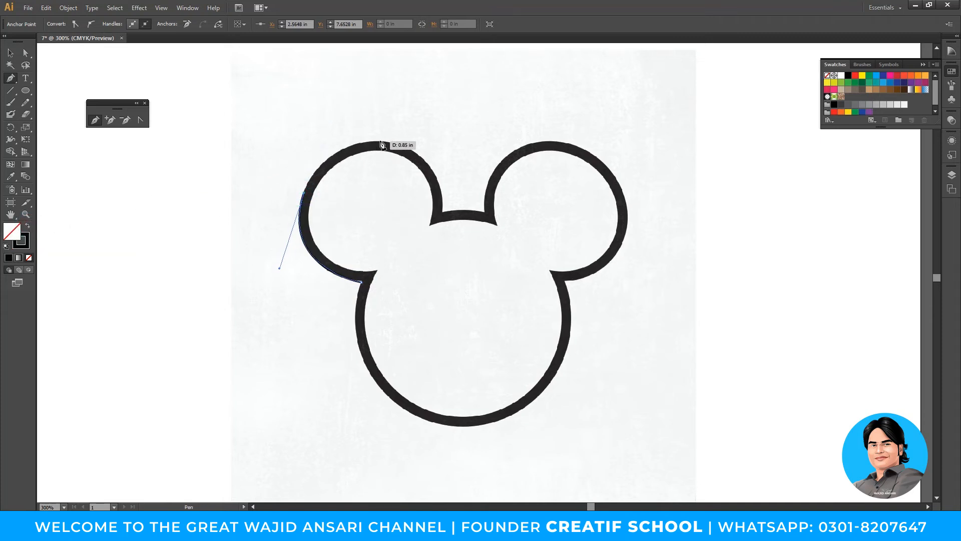
- Continue the path over the left ear's top and down its inner edge to the head, removing the outgoing handle there
left_click_drag(380, 142, 442, 141)
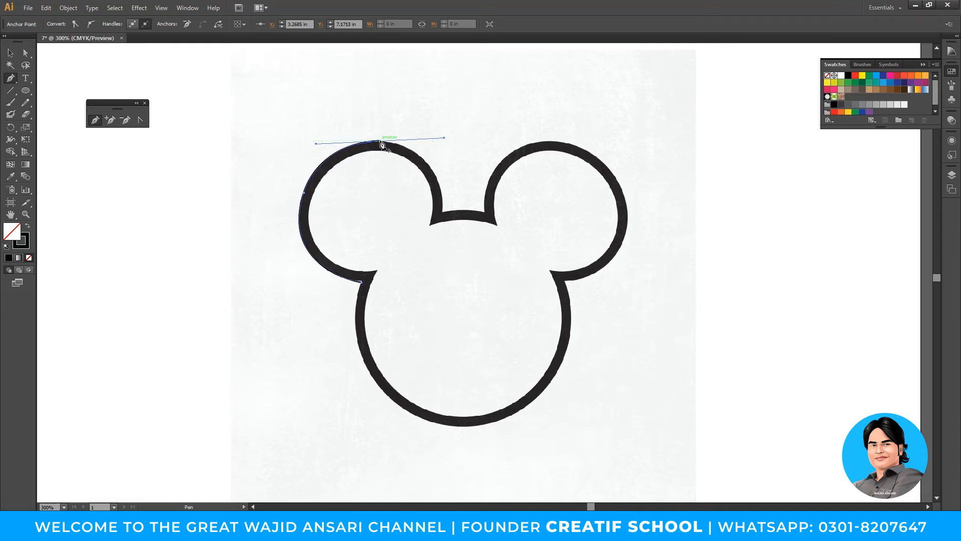
left_click_drag(443, 211, 441, 281)
left_click(443, 212)
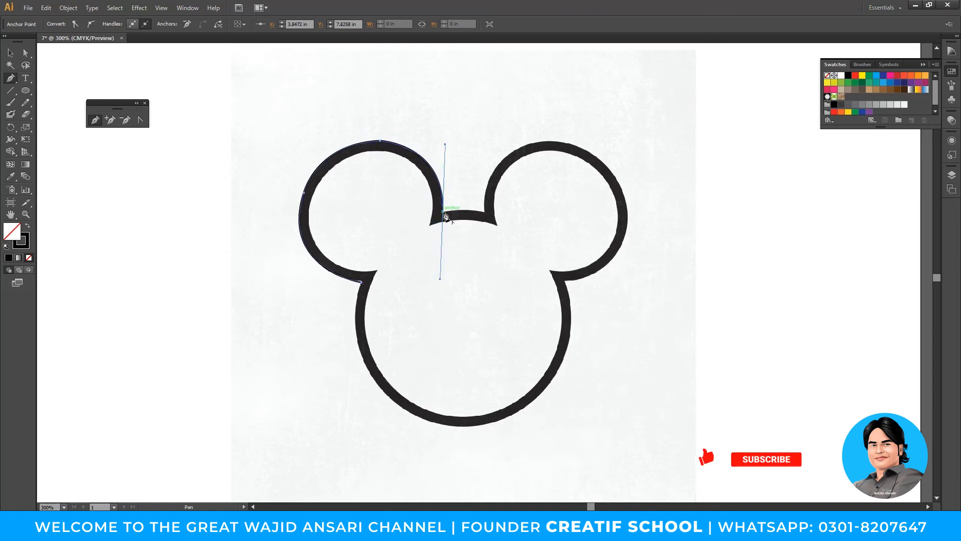
- Trace the short head top between the ears, redoing the curve once, and remove the outgoing handle at the right ear junction
left_click_drag(486, 212, 511, 224)
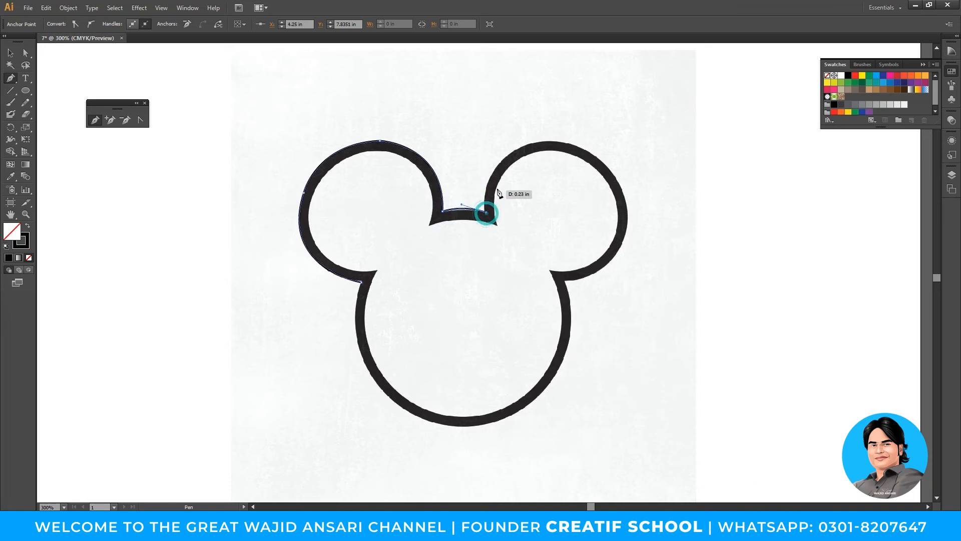
key("ctrl+z")
left_click_drag(442, 214, 485, 214)
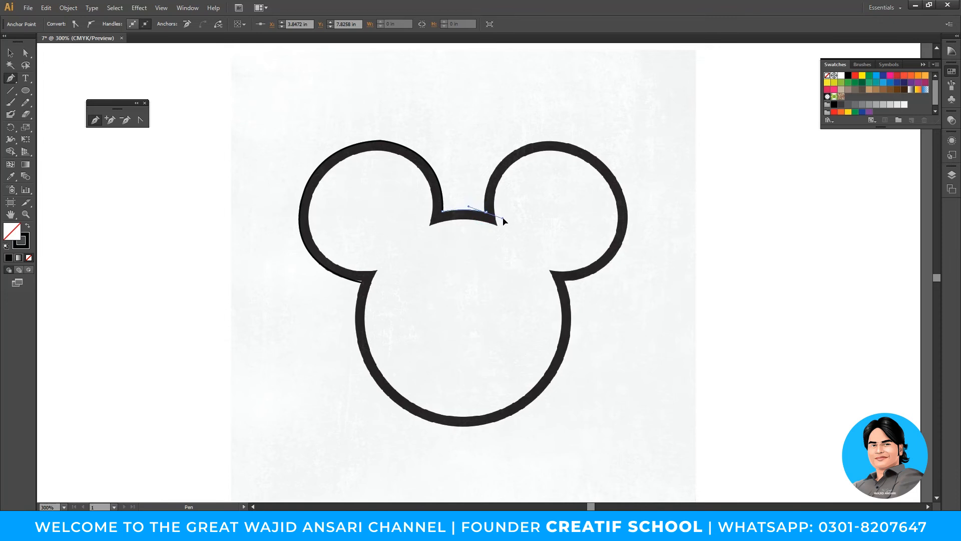
left_click_drag(501, 218, 494, 215)
left_click(486, 212)
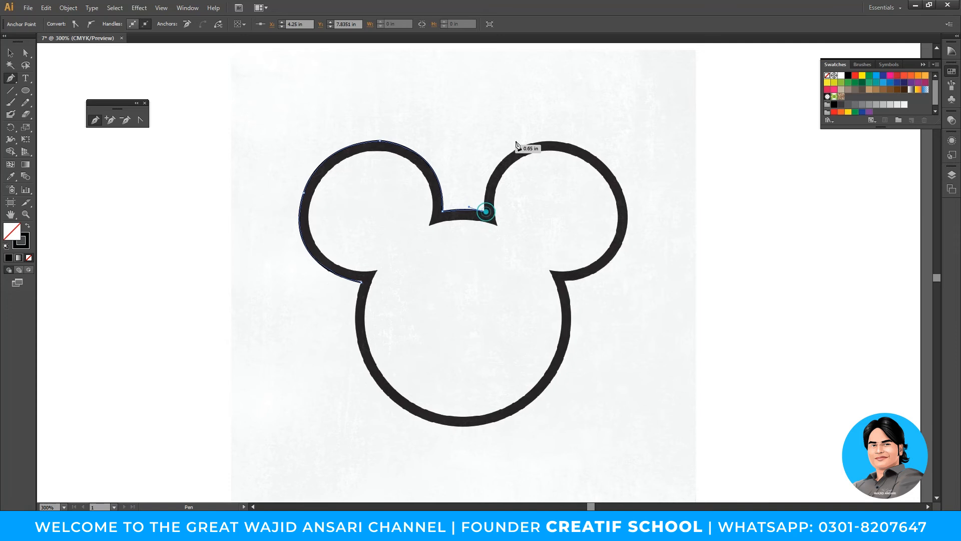
- Trace the right ear of the outline reference over its top and outer edge to the face junction, removing the outgoing handles
left_click_drag(552, 142, 632, 132)
left_click(553, 144)
left_click_drag(625, 194, 640, 247)
left_click(625, 194)
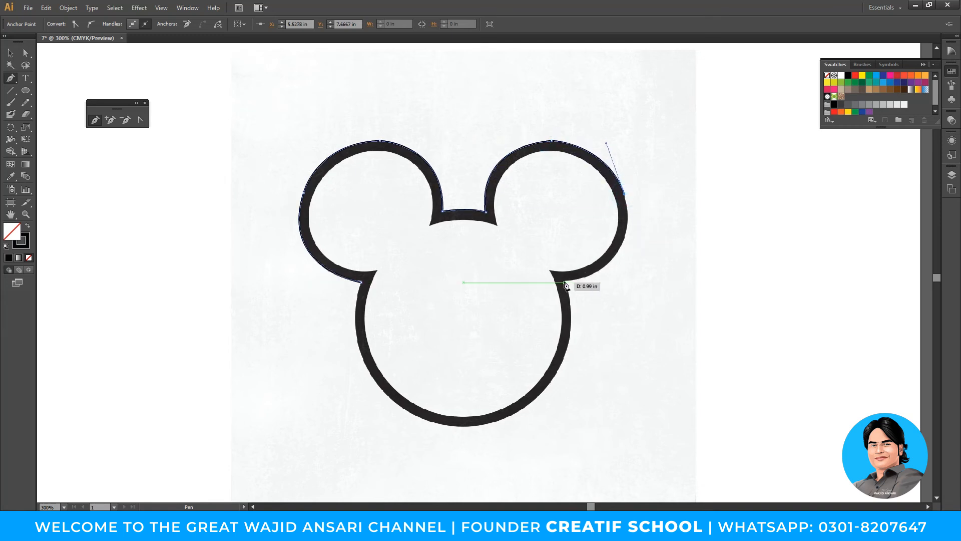
left_click_drag(565, 282, 489, 293)
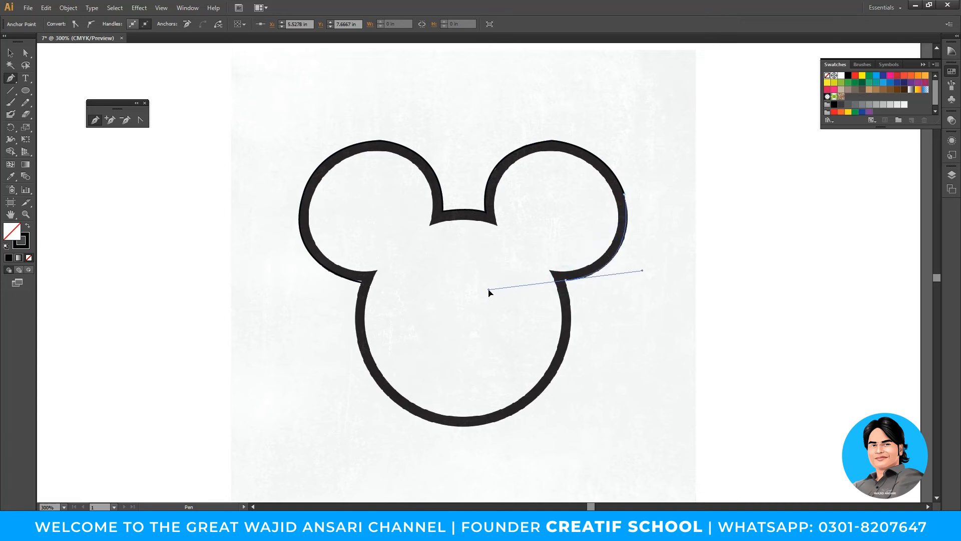
left_click_drag(486, 292, 487, 292)
left_click(568, 283)
- Trace the outline reference's face around the chin and up the left side, closing the path at its starting anchor
scroll(563, 313, "down", 2)
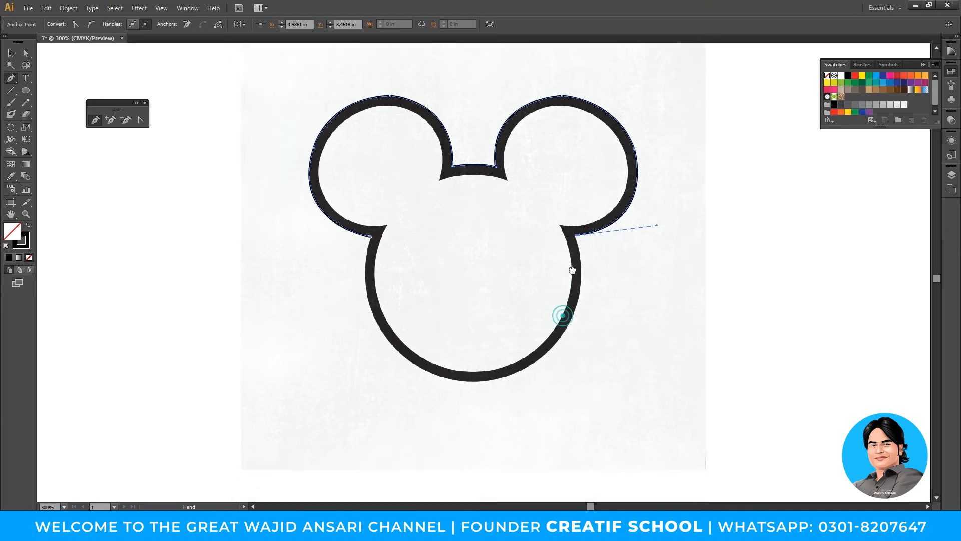
left_click_drag(489, 381, 362, 413)
left_click(487, 383)
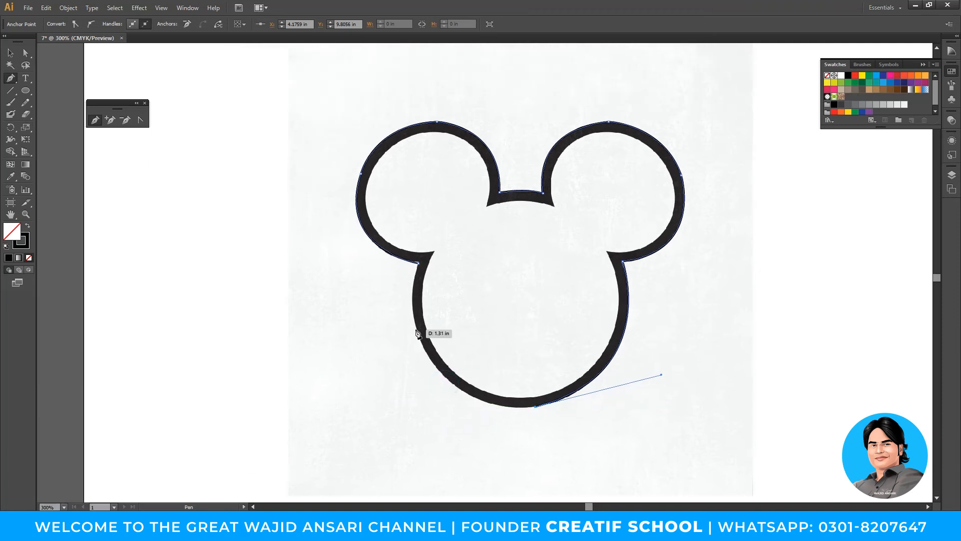
left_click_drag(416, 326, 384, 231)
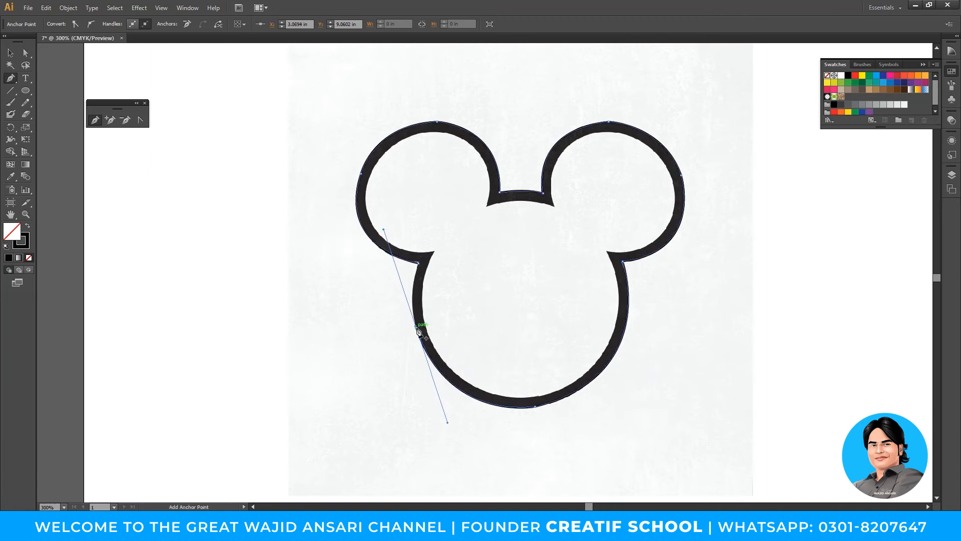
left_click(416, 326)
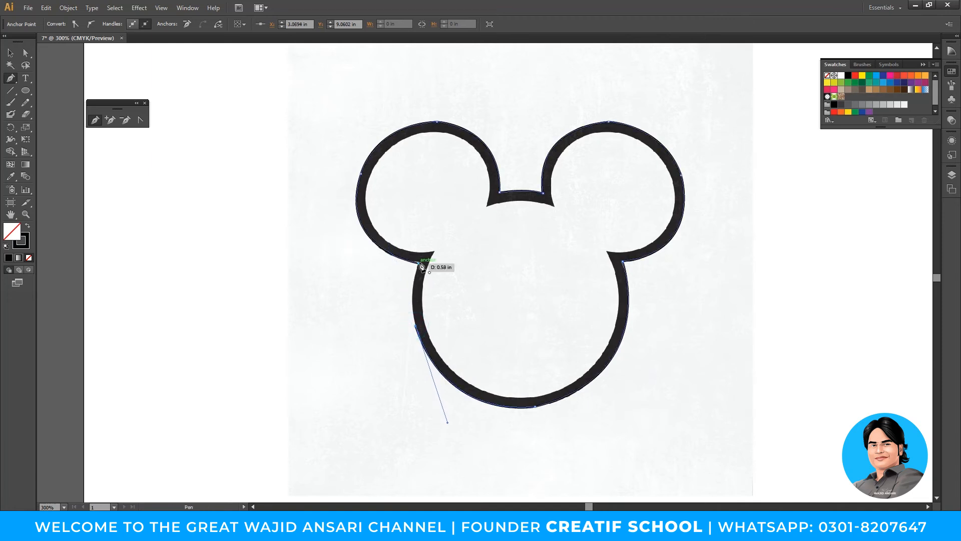
left_click_drag(419, 263, 432, 237)
key("ctrl+alt+space")
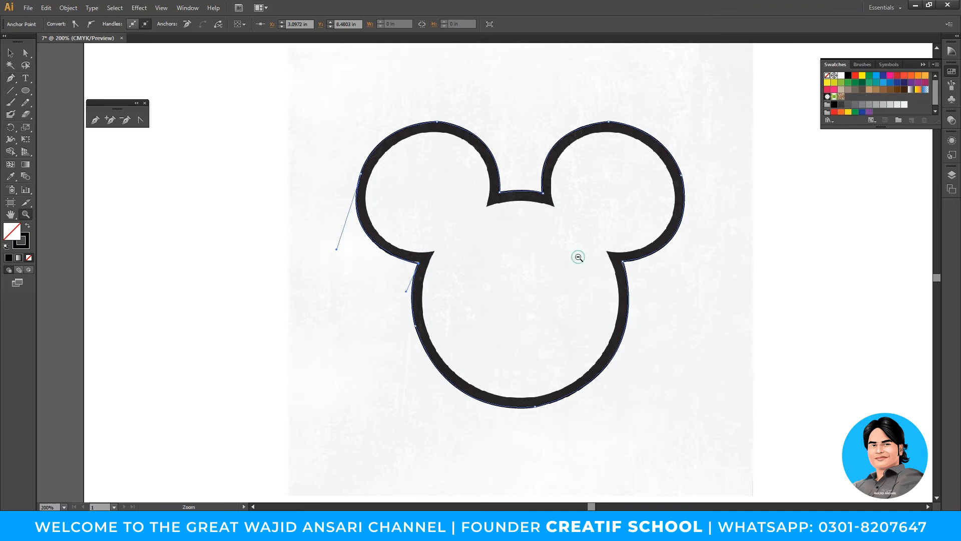
left_click(578, 257, "ctrl+alt")
left_click_drag(411, 222, 589, 218)
key("i")
left_click(452, 225)
key("v")
key("a")
key("shift+x")
key("v")
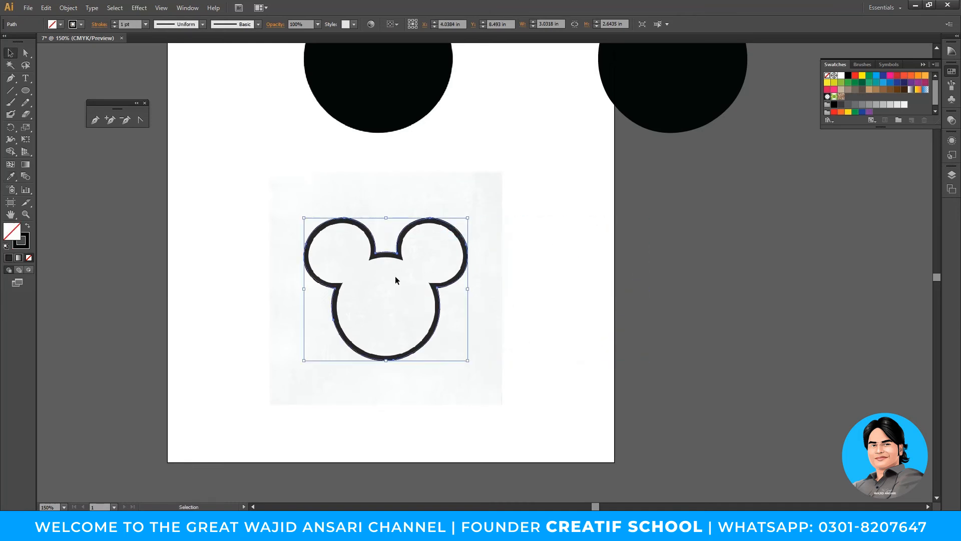
- Start a new Pen tool path at the left ear's inner corner and trace the inner edge of the head top to the right ear
key("z")
left_click(451, 276)
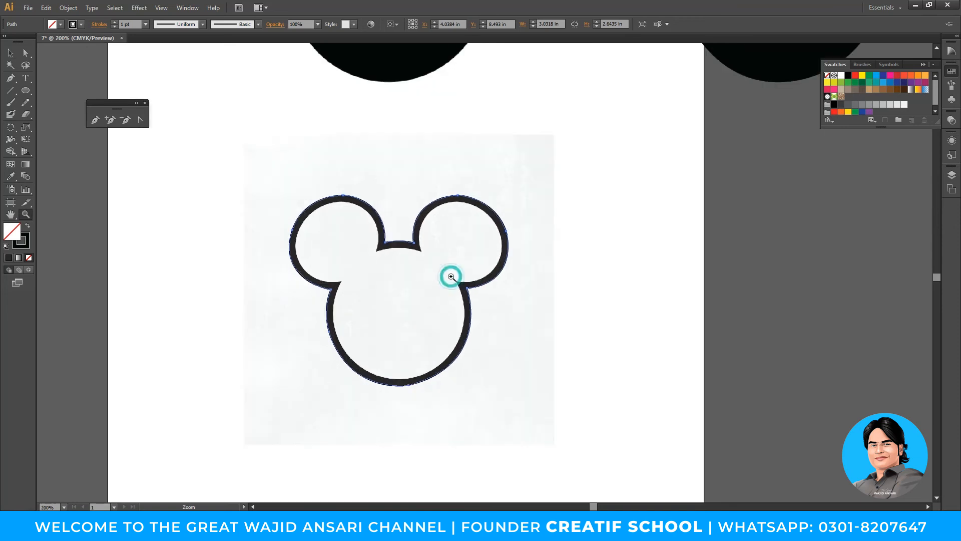
left_click(451, 276)
left_click(423, 258, "ctrl")
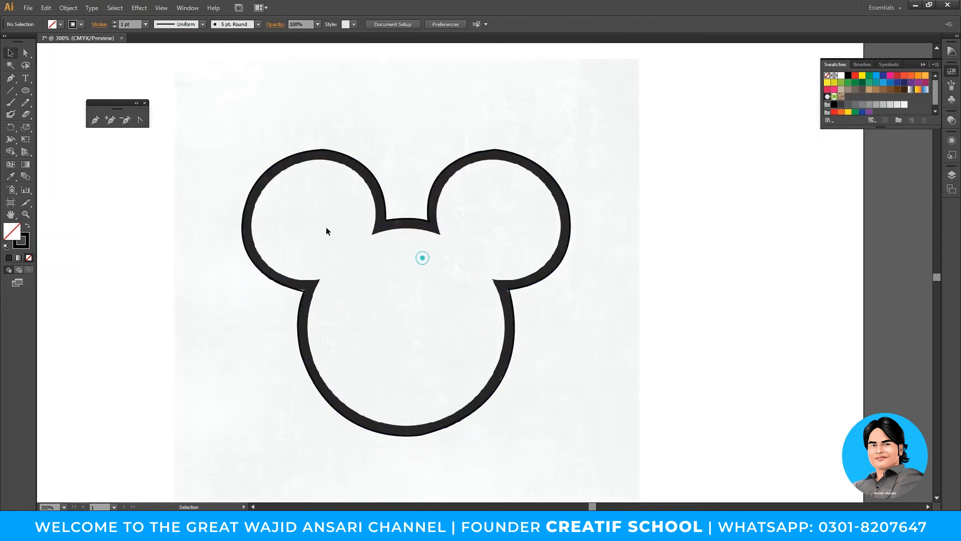
left_click(95, 119)
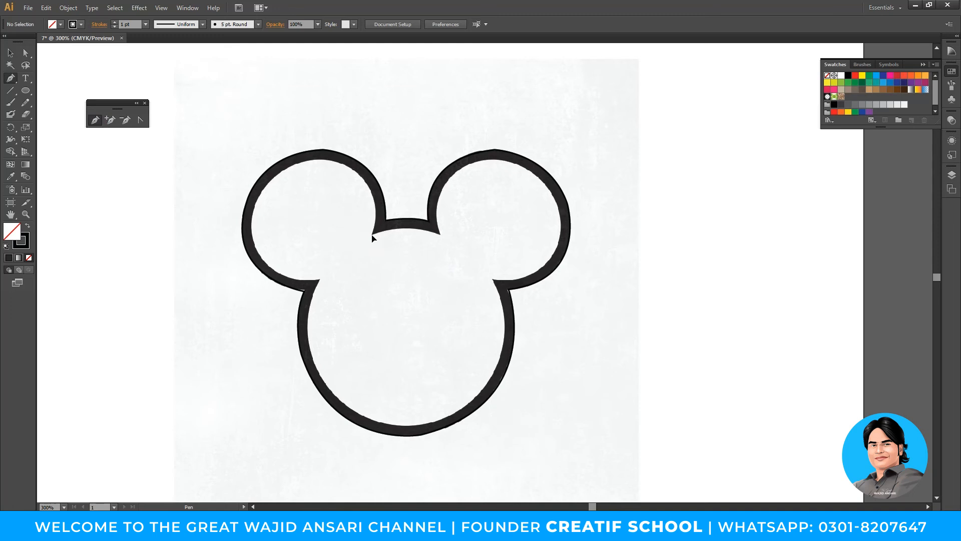
left_click(372, 234)
left_click_drag(440, 235, 465, 249)
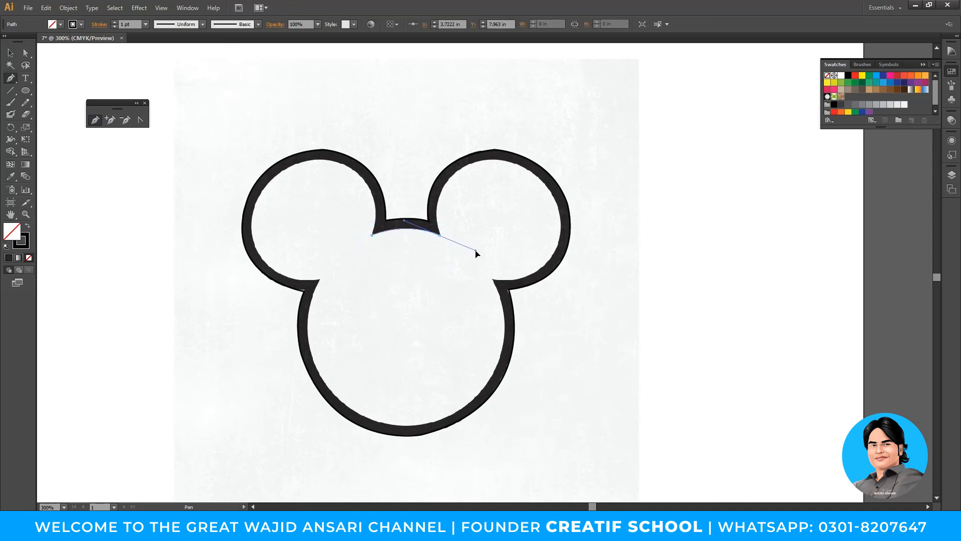
- Trace the right ear's inner edge over its top and outer side to the face junction, removing the outgoing handles at its anchors
left_click_drag(440, 235, 547, 150)
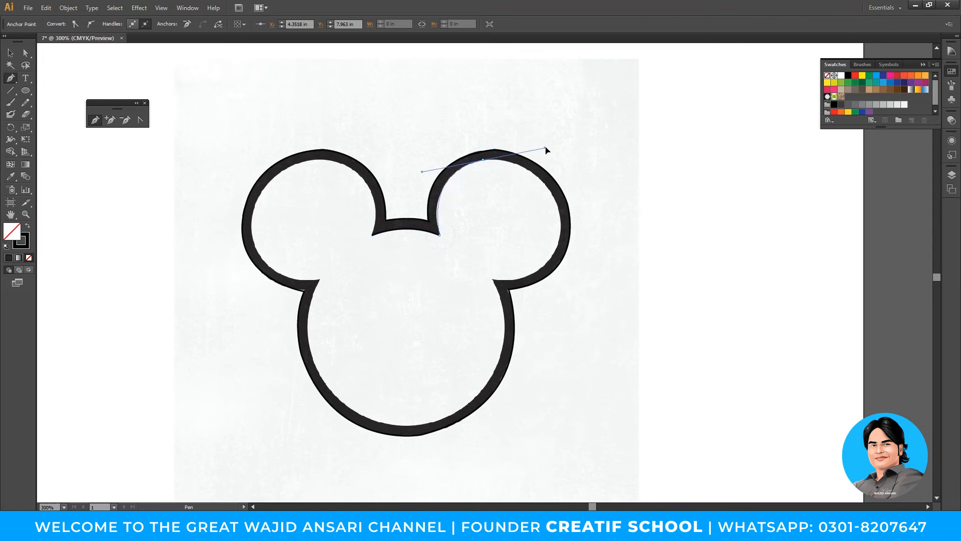
left_click_drag(482, 160, 493, 161)
left_click(483, 160)
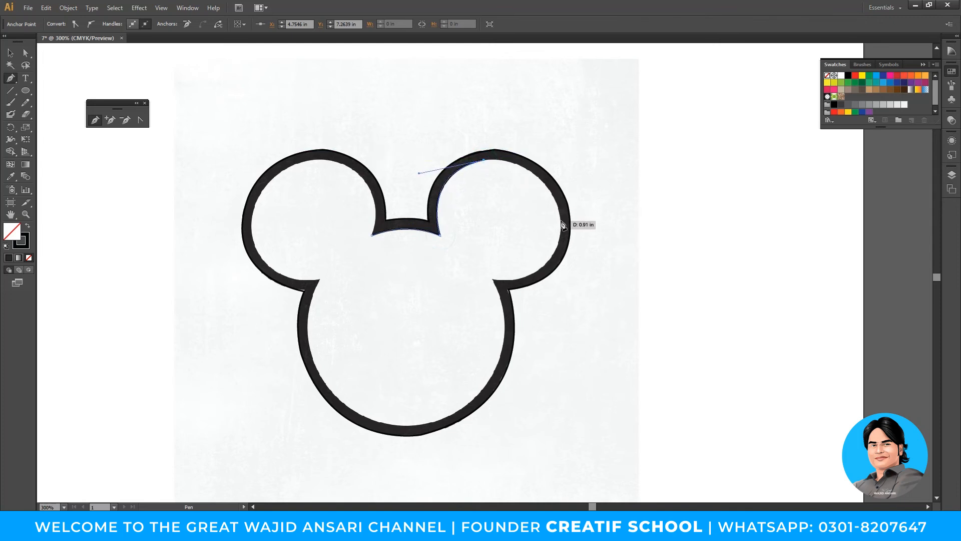
left_click_drag(560, 219, 565, 271)
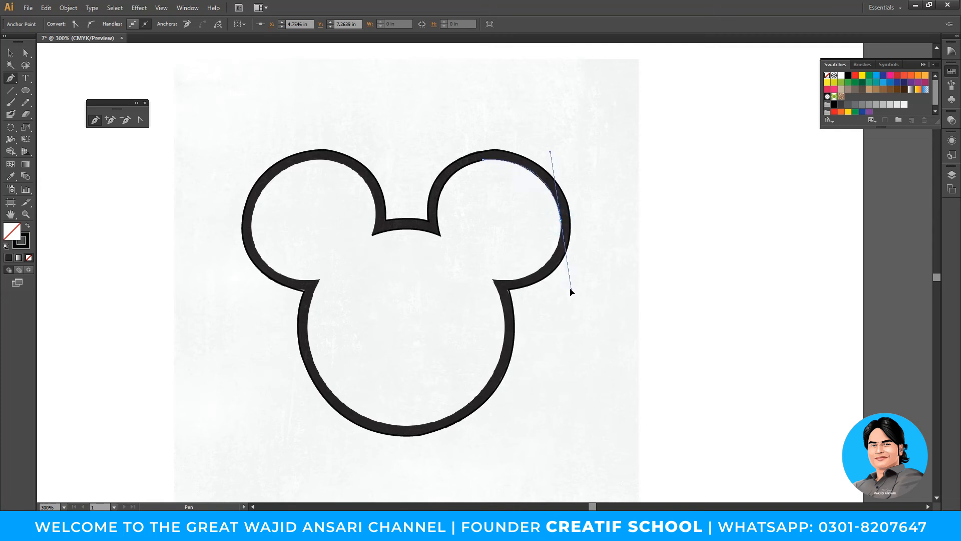
left_click_drag(571, 290, 569, 288)
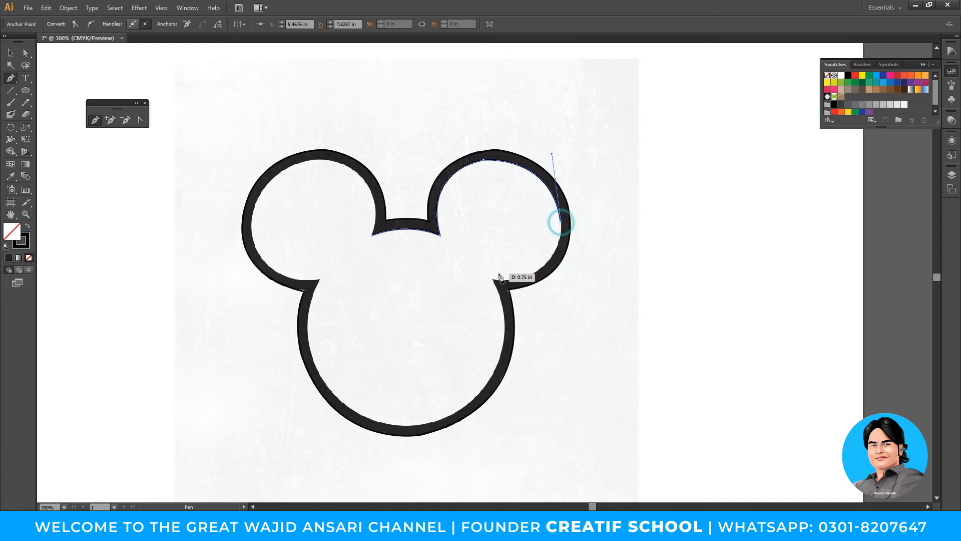
left_click_drag(492, 280, 412, 274)
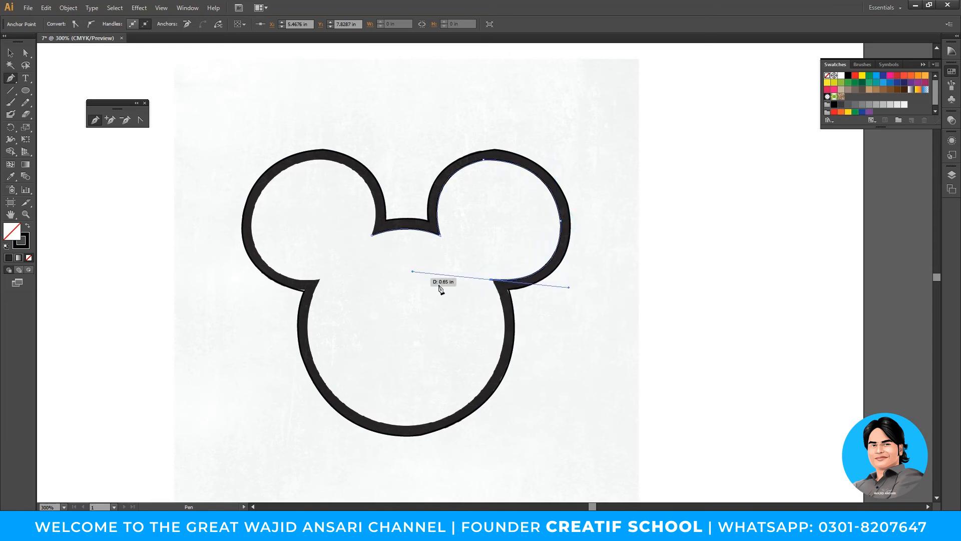
left_click(491, 280)
- Trace the face's inner edge around the chin to the lower left cheek, removing the outgoing handle at each anchor
left_click_drag(499, 333, 572, 272)
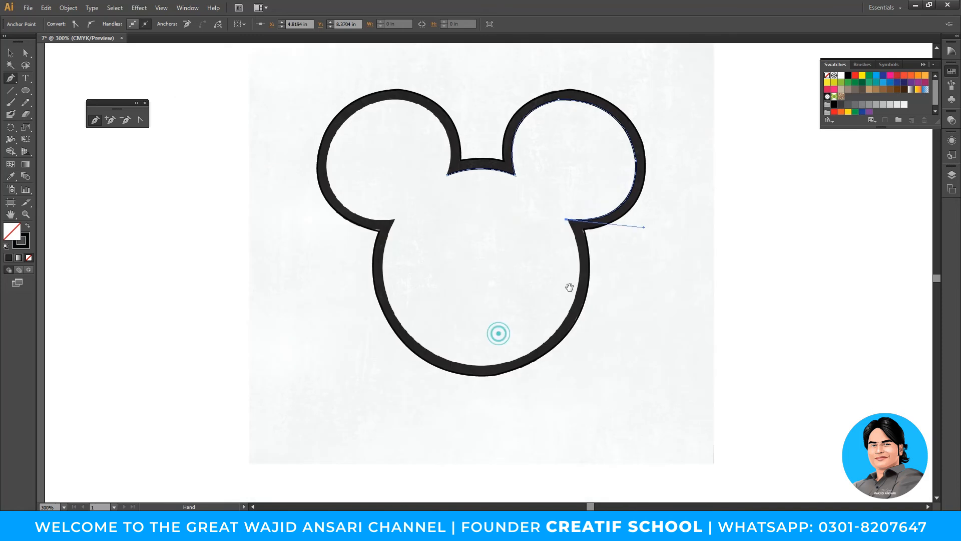
left_click_drag(524, 359, 424, 409)
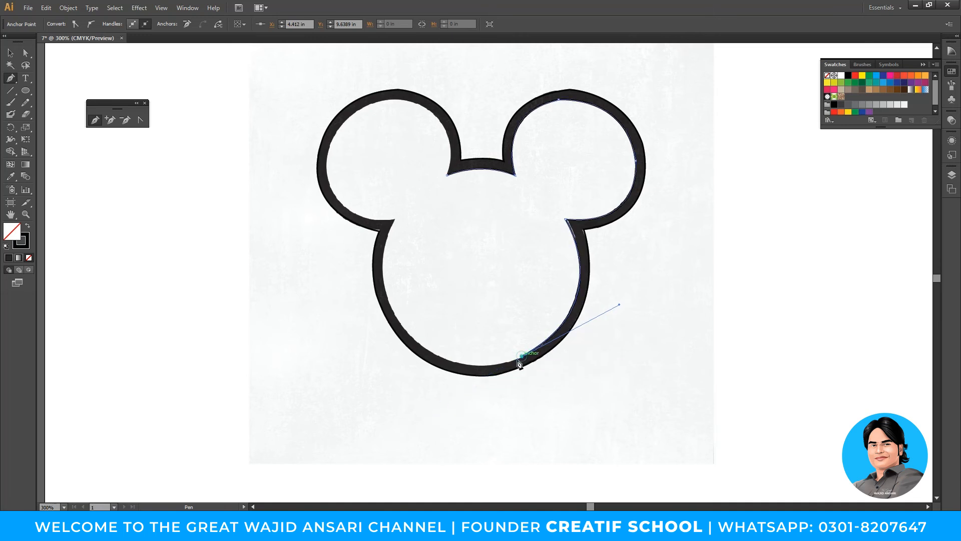
left_click_drag(520, 364, 585, 385)
left_click(457, 335)
left_click_drag(457, 336, 409, 262)
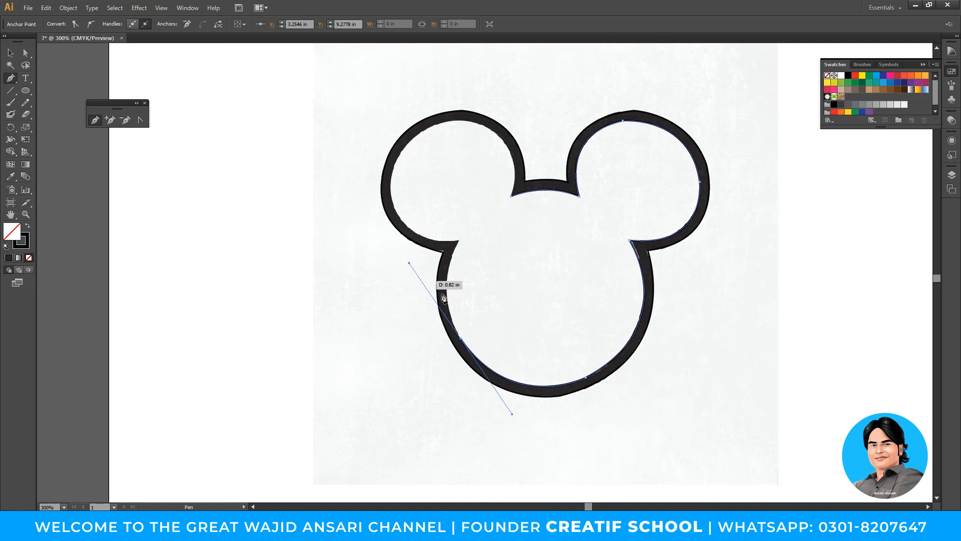
left_click(462, 342)
- Continue the inner path up the left side of the face with a curve ending at the left ear junction
scroll(460, 280, "up", 1)
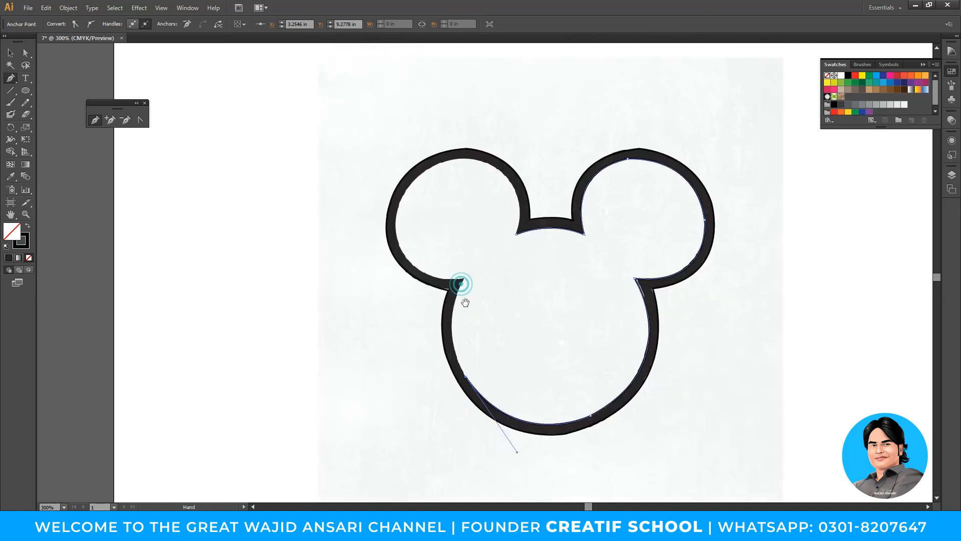
left_click_drag(464, 278, 492, 231)
left_click(463, 282)
left_click_drag(465, 279, 494, 242)
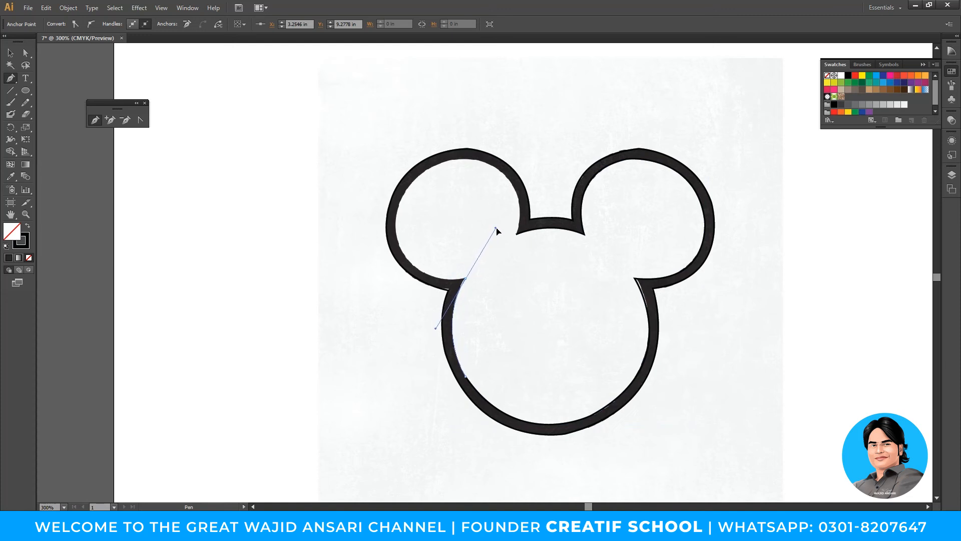
left_click_drag(496, 237, 496, 234)
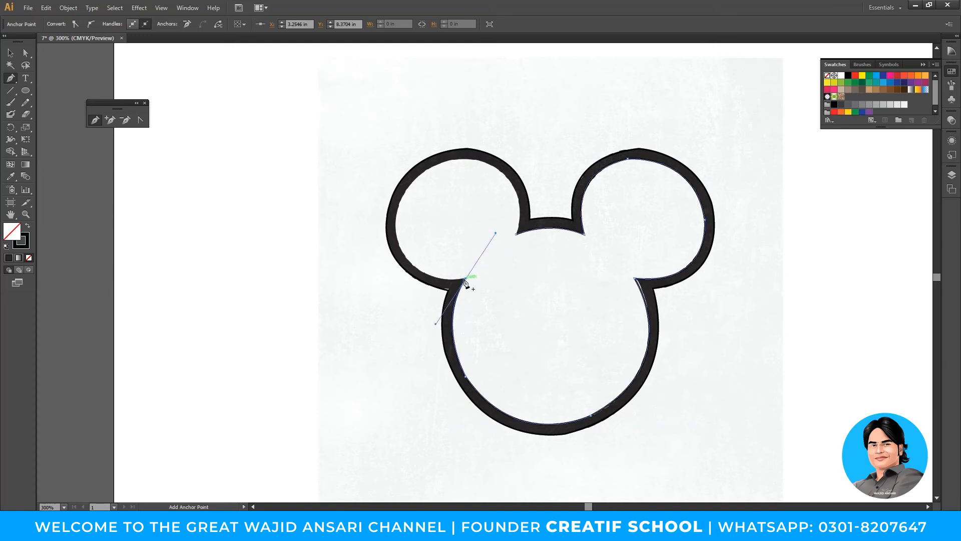
- Trace the left ear's inner edge around its outer side and top, closing the inner path at its starting anchor
scroll(463, 278, "up", 3)
scroll(463, 278, "left", 1)
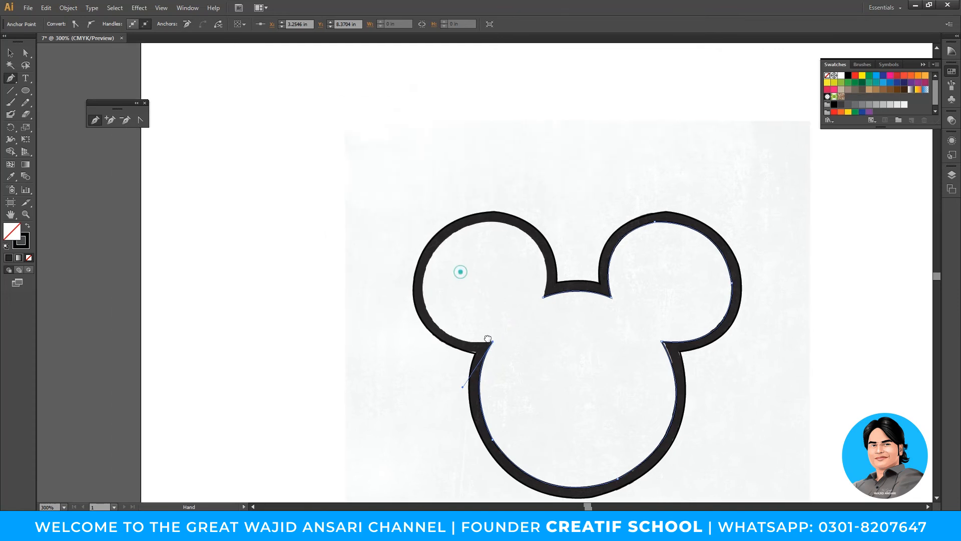
mouse_move(424, 284)
left_mouse_down()
mouse_move(438, 219)
mouse_move(427, 210)
mouse_move(429, 287)
left_mouse_up()
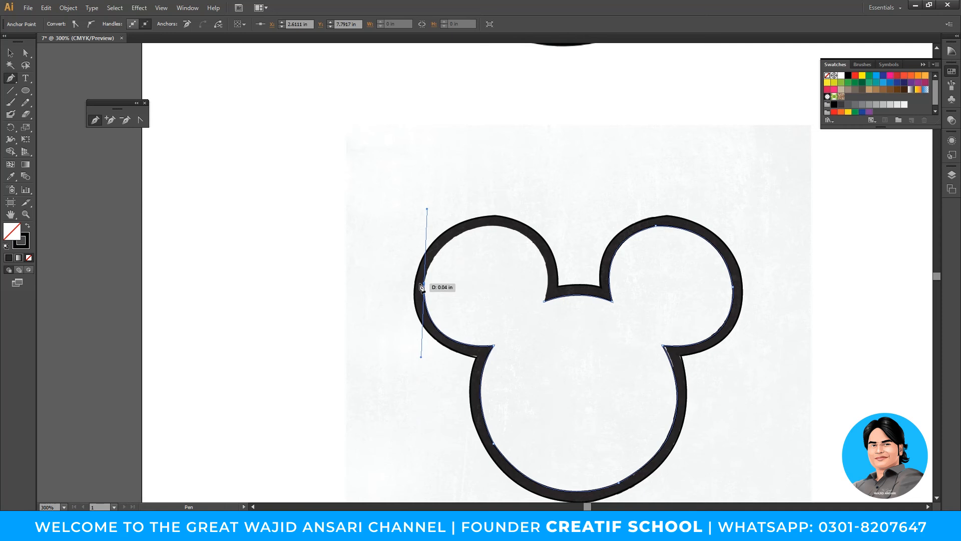
left_click(425, 286)
left_click_drag(492, 227, 527, 373)
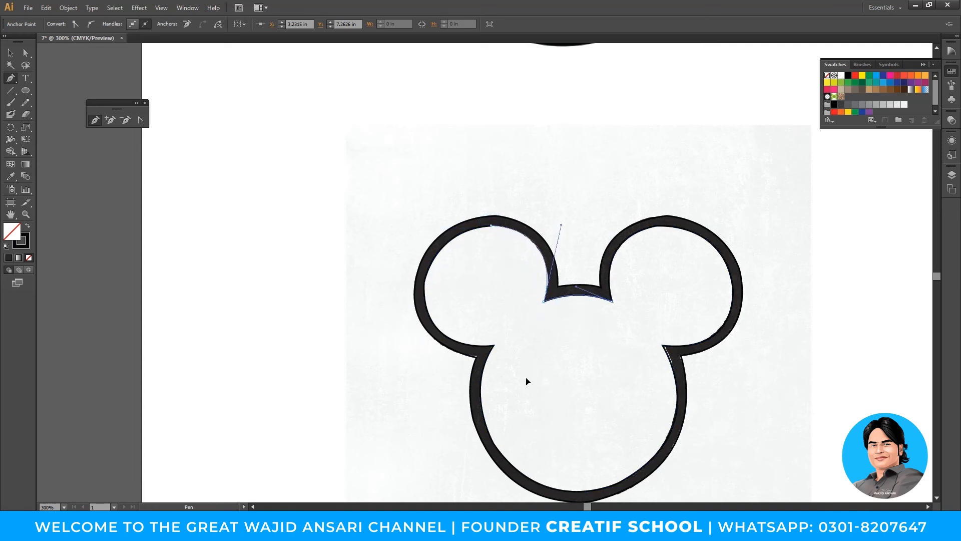
- Select the outer and inner head paths together and move them to the right of the outline reference image
key("v")
left_click_drag(504, 176, 453, 310)
key("z")
left_click(569, 321, "alt")
key("v")
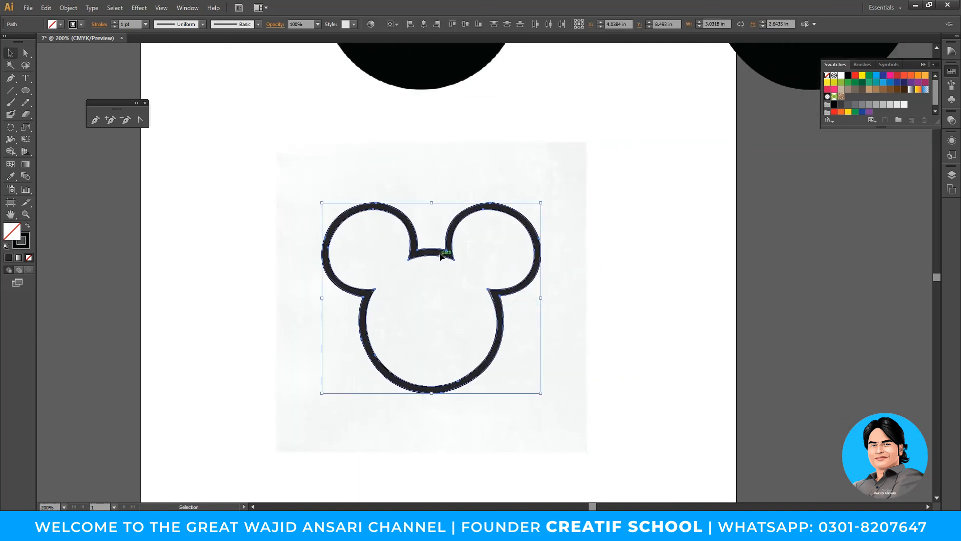
left_click_drag(446, 259, 687, 259)
- Fill the outer head path with black and the inner path with white, both without a stroke
left_click(657, 169)
left_click(638, 208)
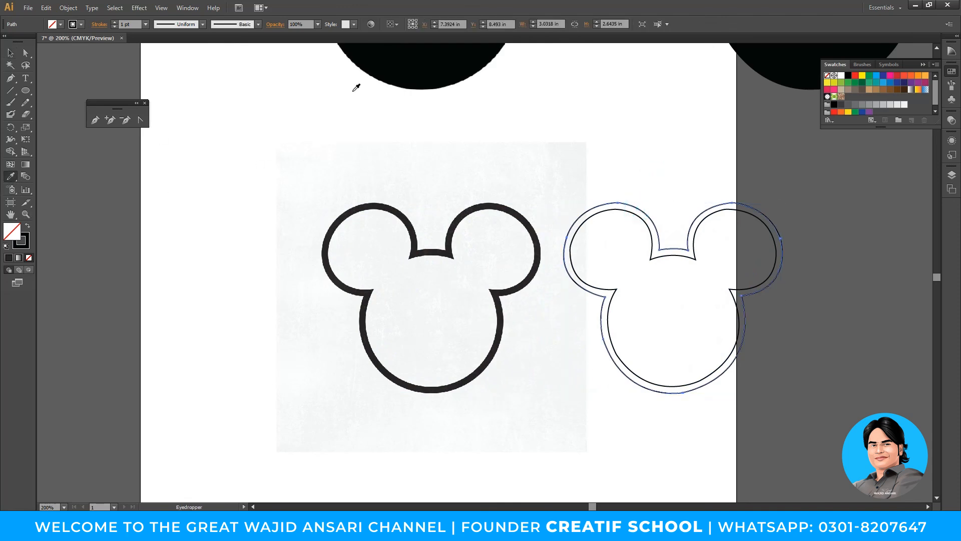
key("shift+x")
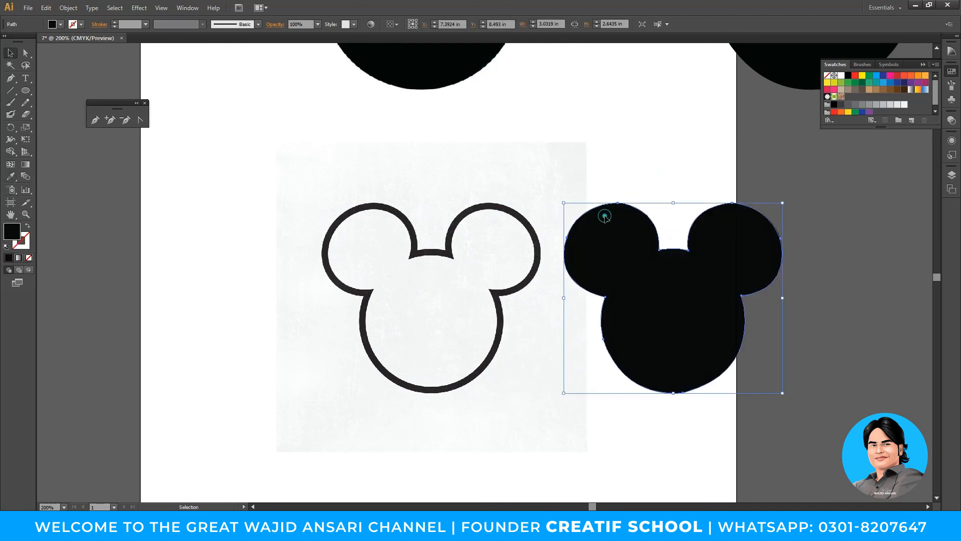
left_click(601, 215)
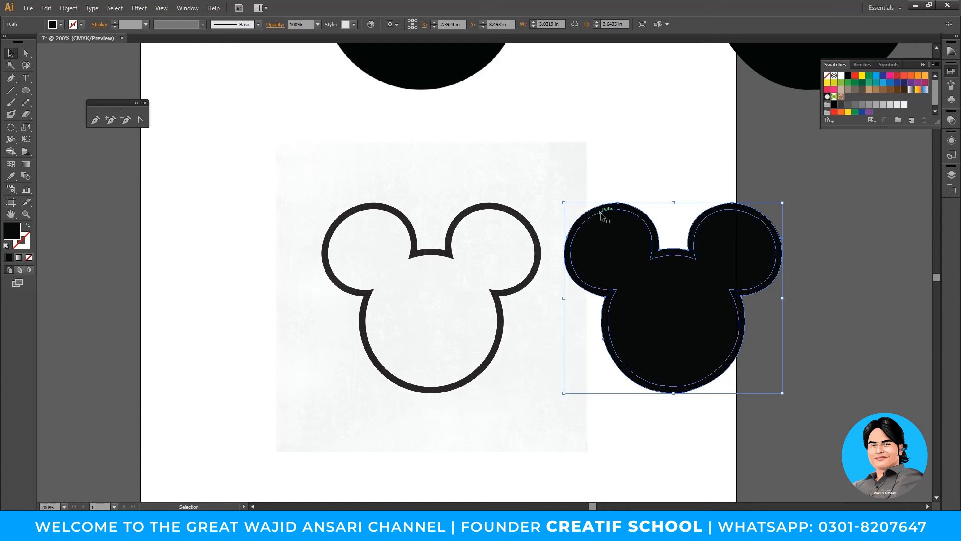
left_click(21, 176)
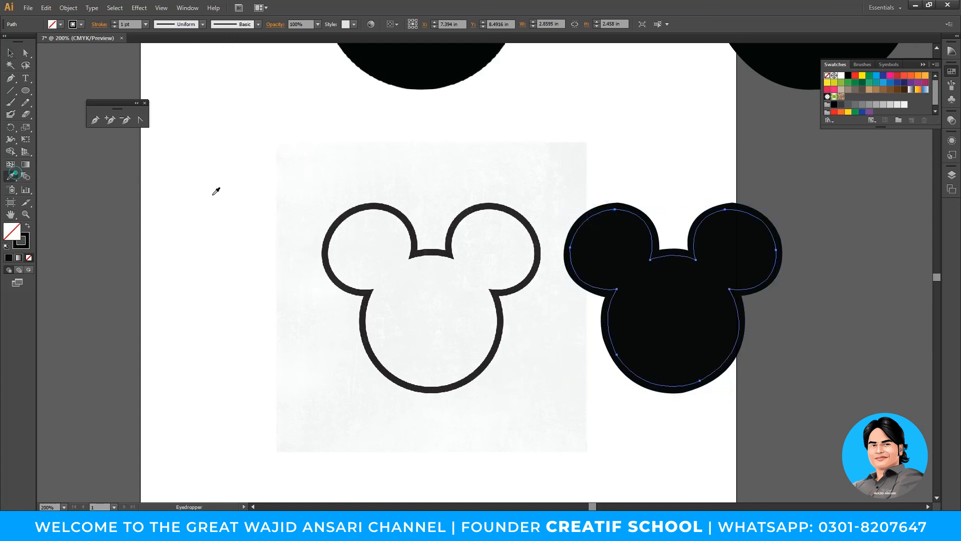
left_click(252, 187)
left_click(551, 155)
- Select both filled head shapes and move them off the artboard, placing them directly below the traced black silhouette
key("z")
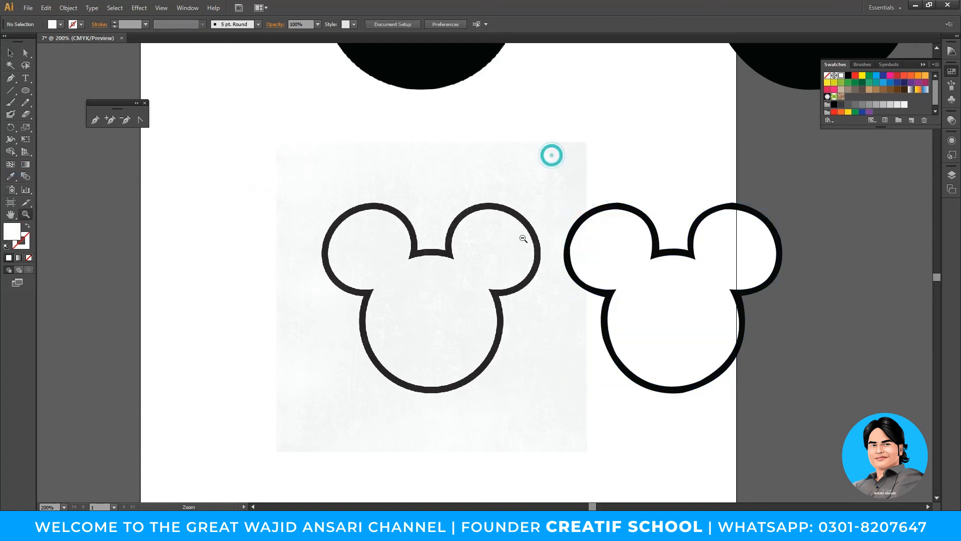
left_click(522, 239, "alt")
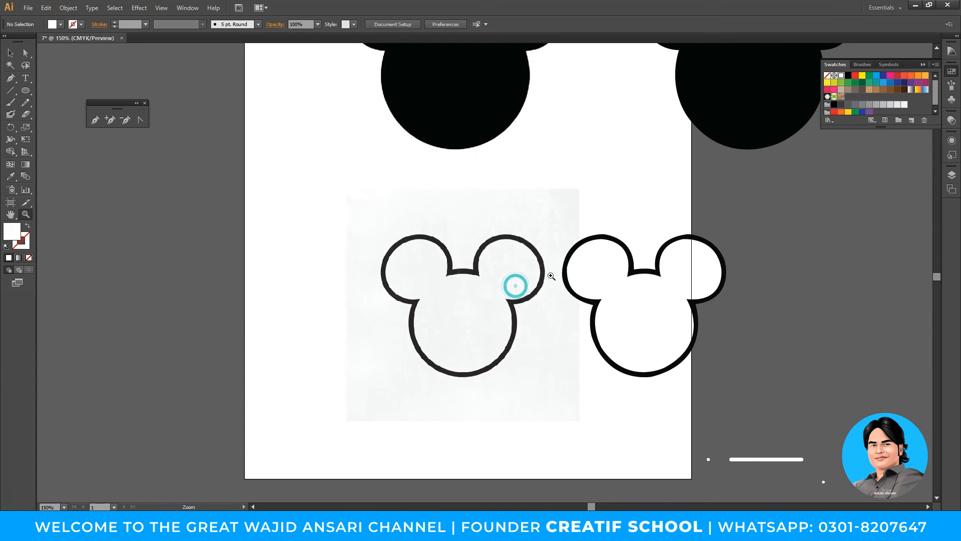
left_click(538, 277)
key("v")
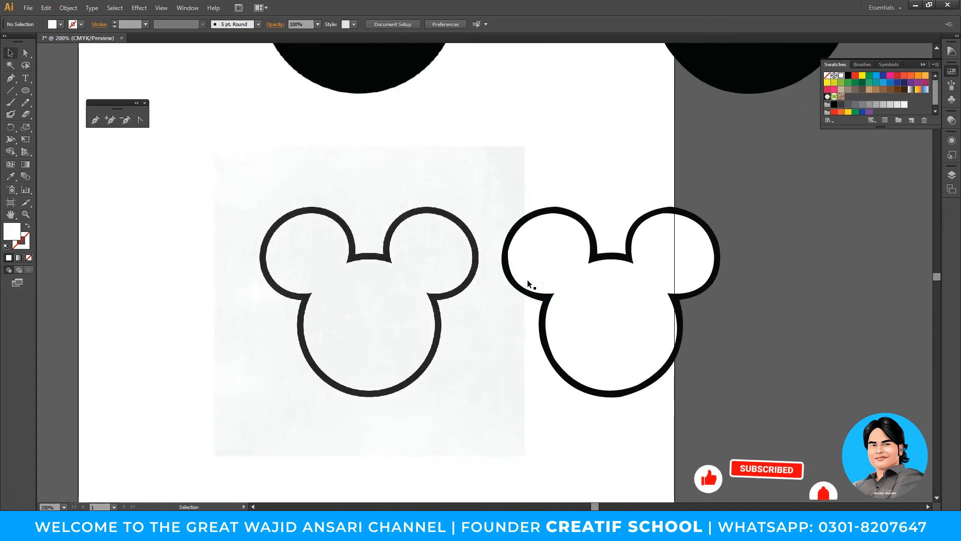
key("z")
left_click(459, 278, "alt")
left_click(460, 278, "alt")
key("v")
left_click_drag(458, 258, 544, 371)
left_click_drag(488, 322, 586, 321)
left_click_drag(536, 183, 589, 183)
left_click_drag(553, 352, 553, 352)
left_click_drag(561, 336, 590, 336)
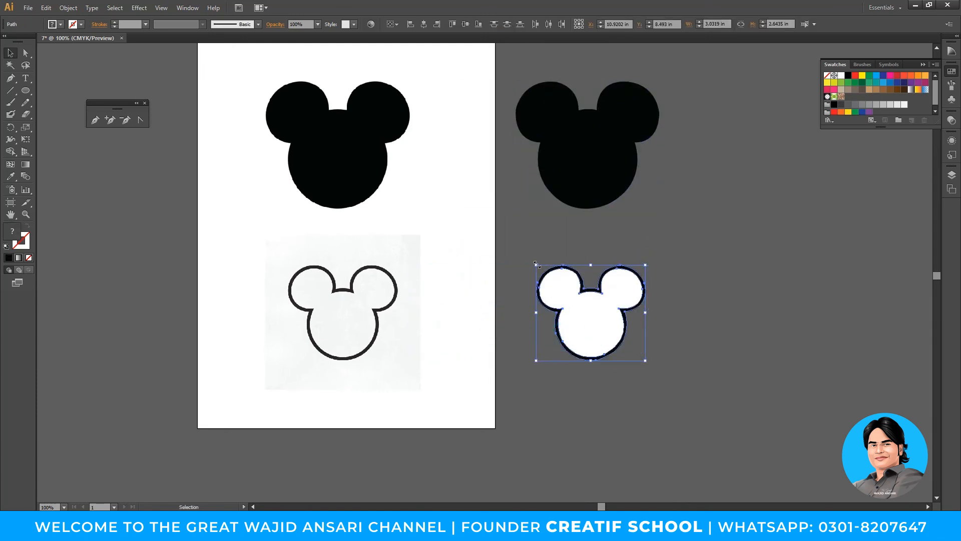
- Switch to the browser, open the front-facing black-and-white Mickey Mouse face with a red mouth from kindpng, and copy the image
key("alt+Tab")
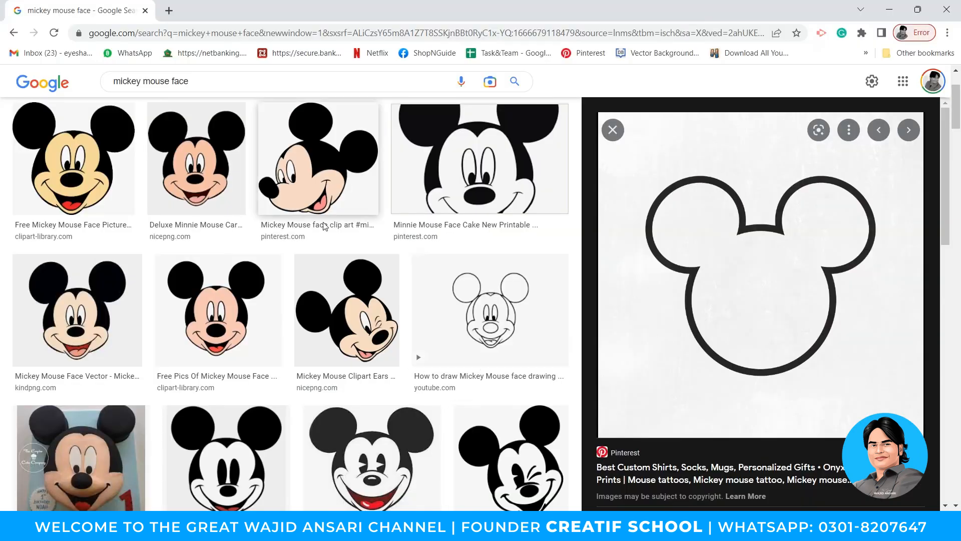
scroll(323, 225, "up", 2)
scroll(412, 299, "down", 4)
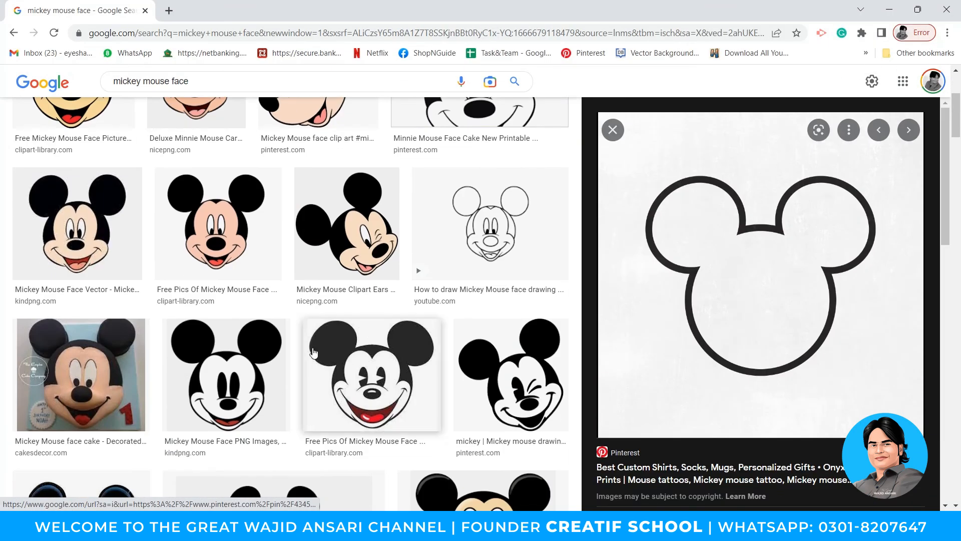
left_click(226, 361)
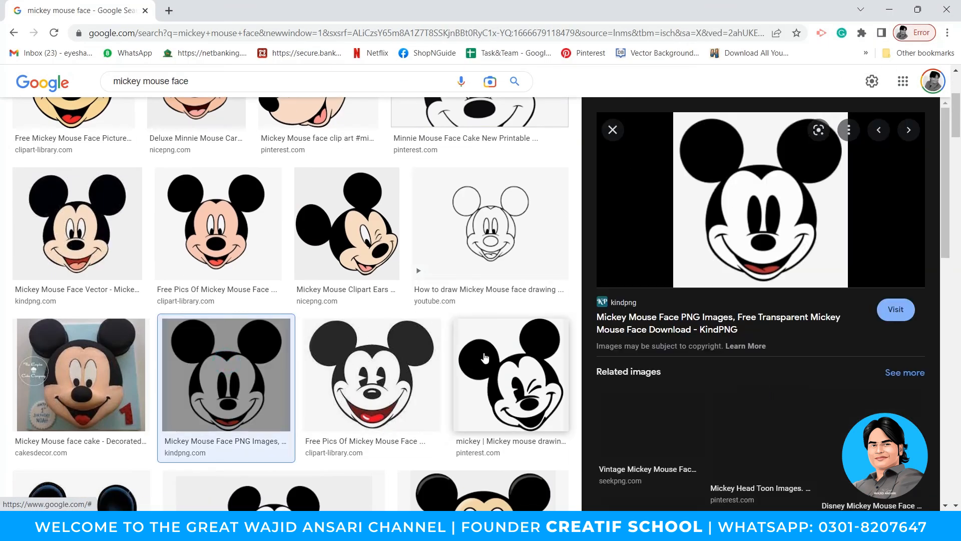
left_click(484, 359)
left_click(392, 342)
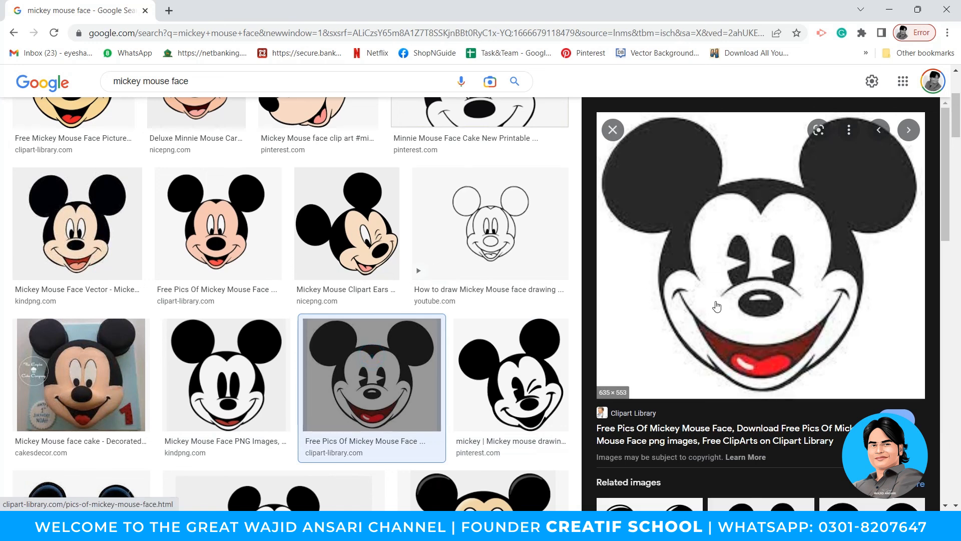
scroll(716, 304, "down", 5)
left_click(874, 301)
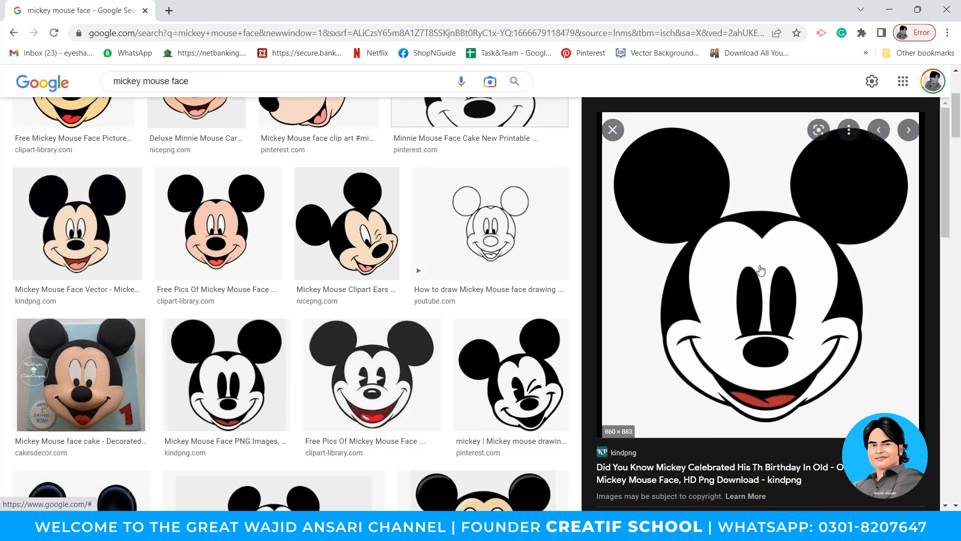
right_click(760, 270)
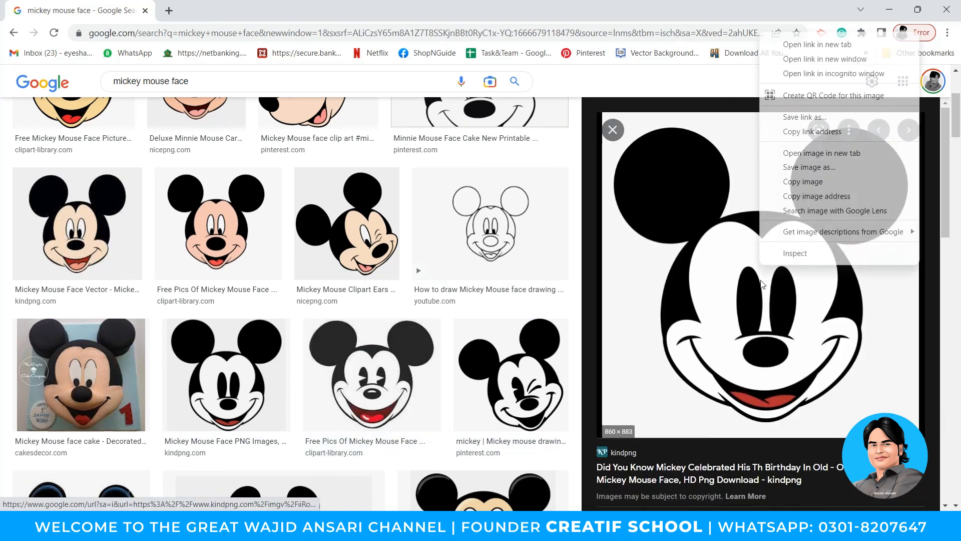
left_click(802, 182)
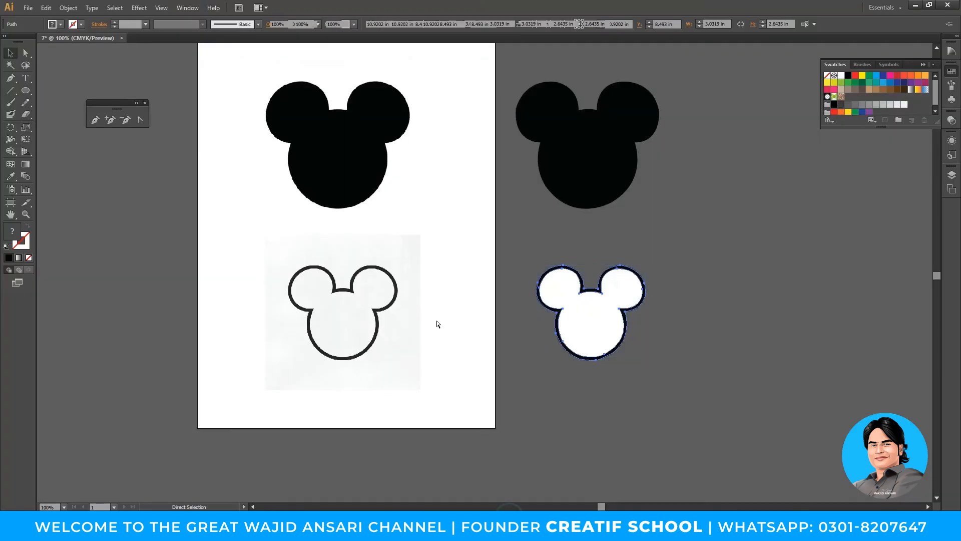
- Return to Illustrator, paste the copied Mickey face image and place it beside the artboard, left of the reference images
key("ctrl+v")
left_click(410, 294, "alt")
key("v")
left_click_drag(701, 283, 343, 250)
key("ctrl+plus")
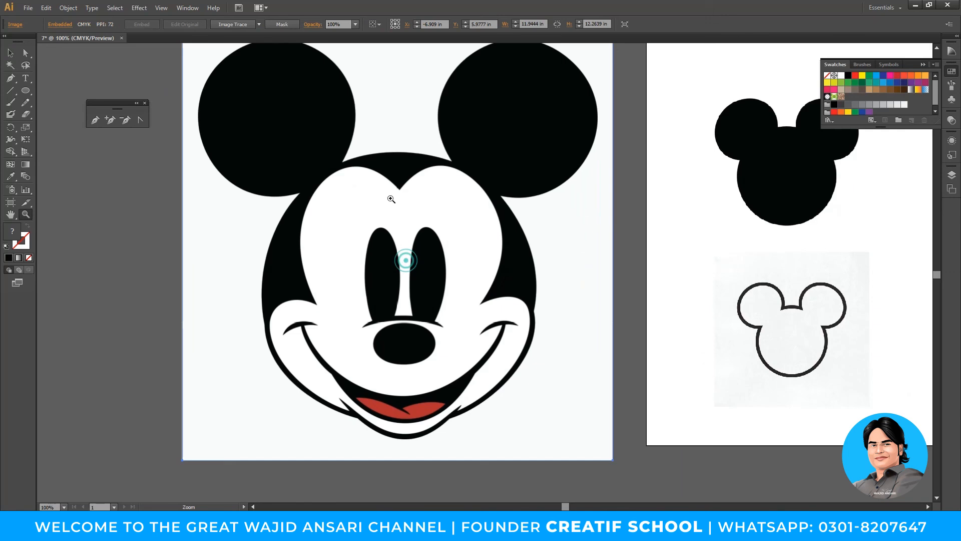
- Move the traced black silhouette from the pasteboard onto the artboard so it overlaps the silhouette reference
scroll(280, 210, "up", 1)
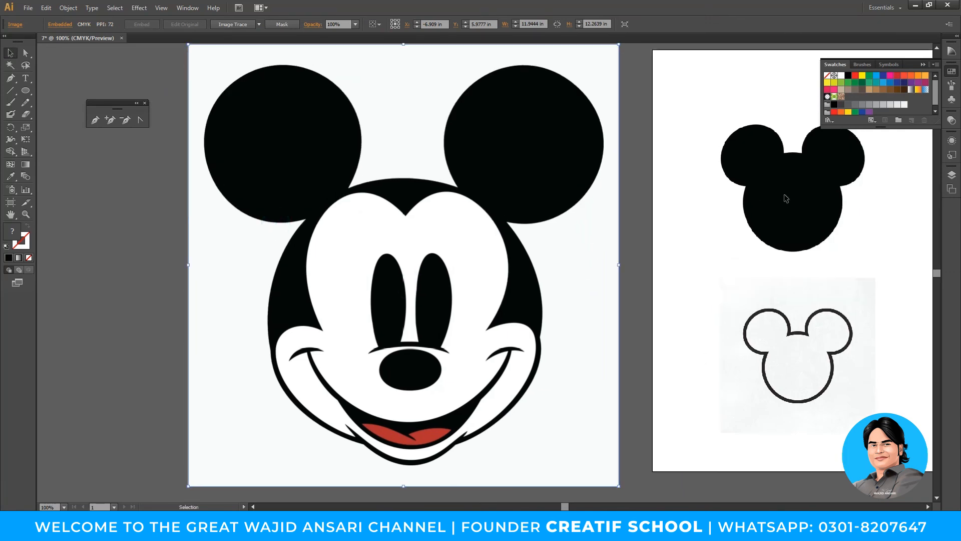
left_click_drag(765, 184, 633, 203)
left_click_drag(911, 181, 622, 206)
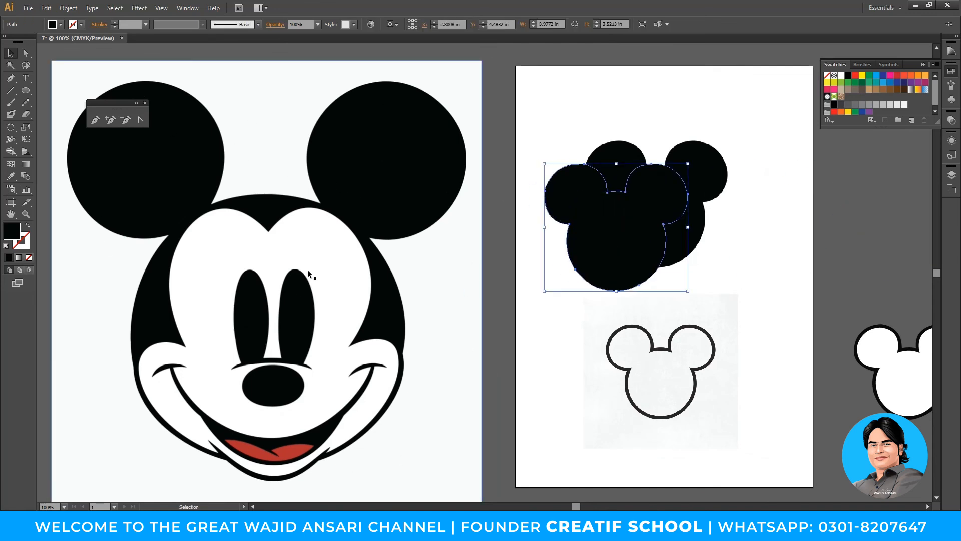
- Select the Mickey face image and examine its mouth, cheeks, nose, eyes and forehead contours up close
left_click(262, 387)
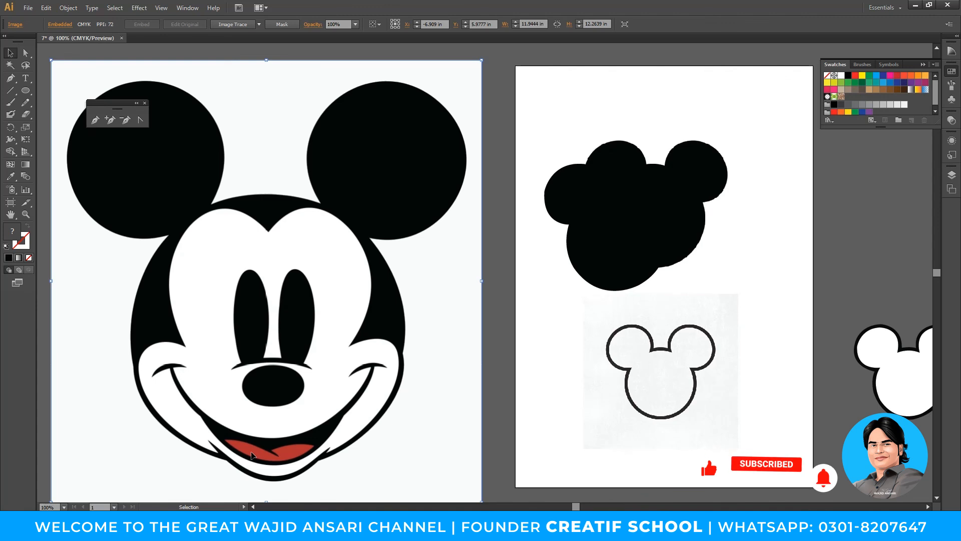
key("z")
left_click(365, 354)
left_click(547, 219)
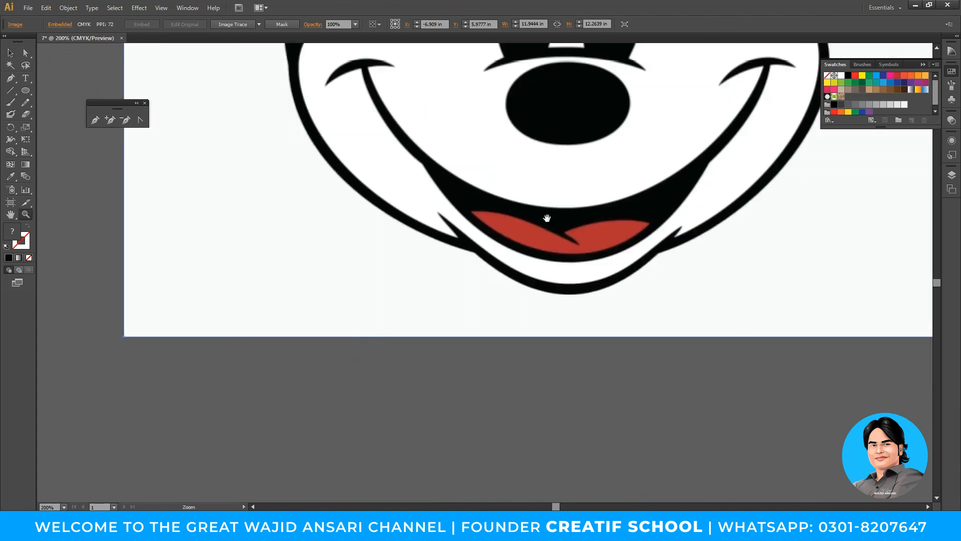
left_click(540, 444)
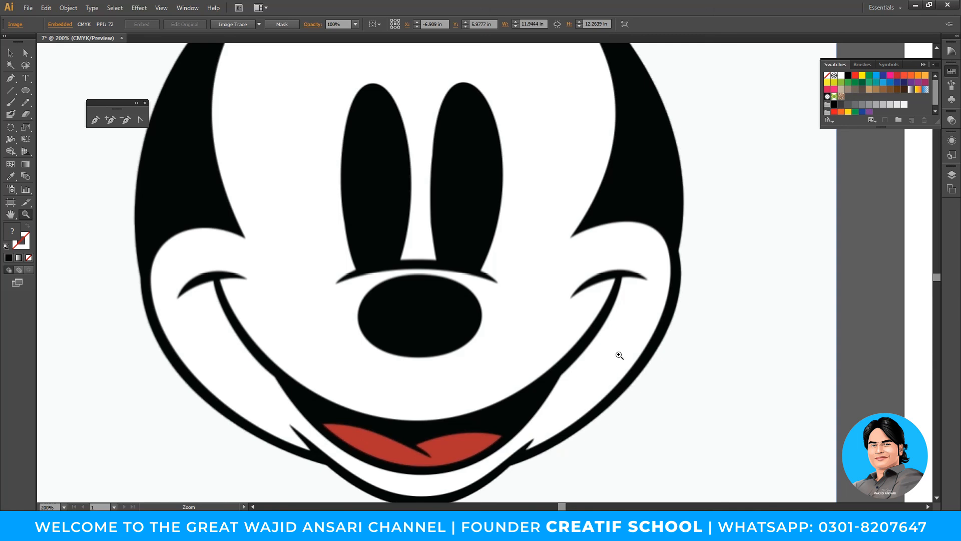
left_click_drag(557, 256, 538, 342)
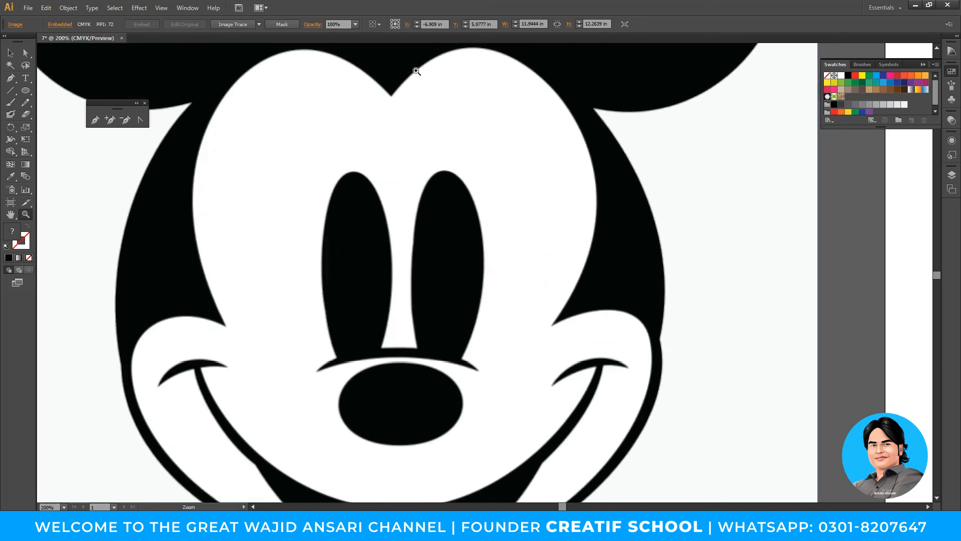
left_click(193, 277)
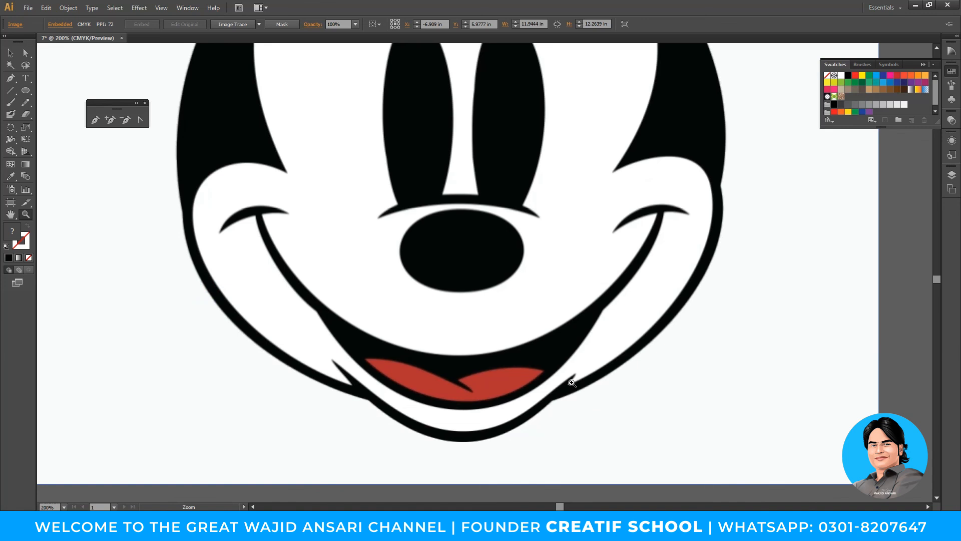
left_click(489, 236, "alt")
left_click(483, 232, "alt")
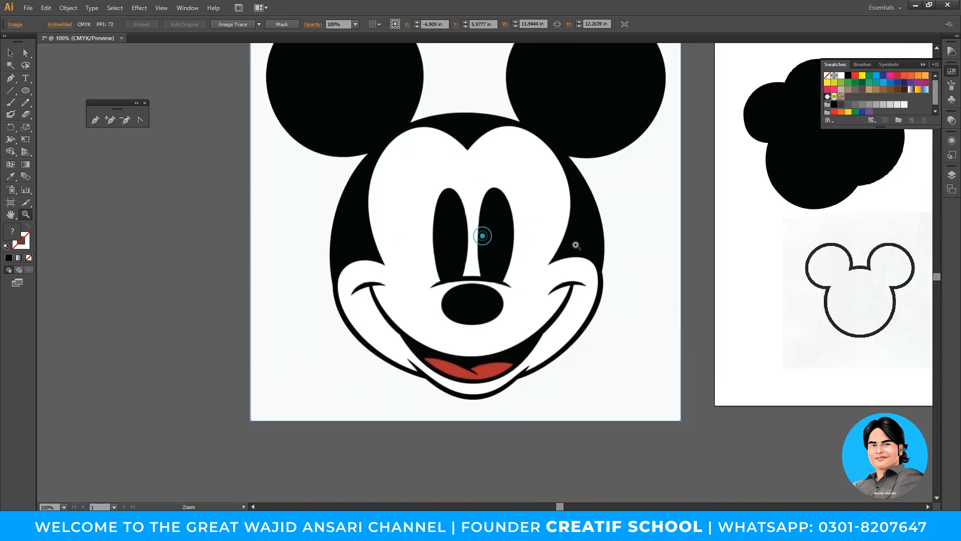
left_click(483, 231, "alt")
key("v")
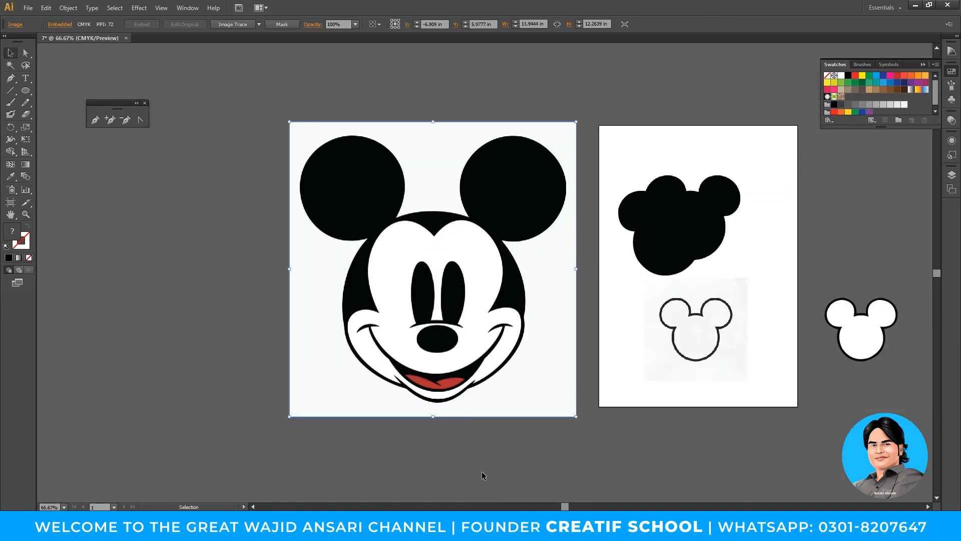
- Switch back to the browser, look through more face results, and search Google Images for "mickey mouse"
key("alt+Tab")
scroll(339, 331, "down", 10)
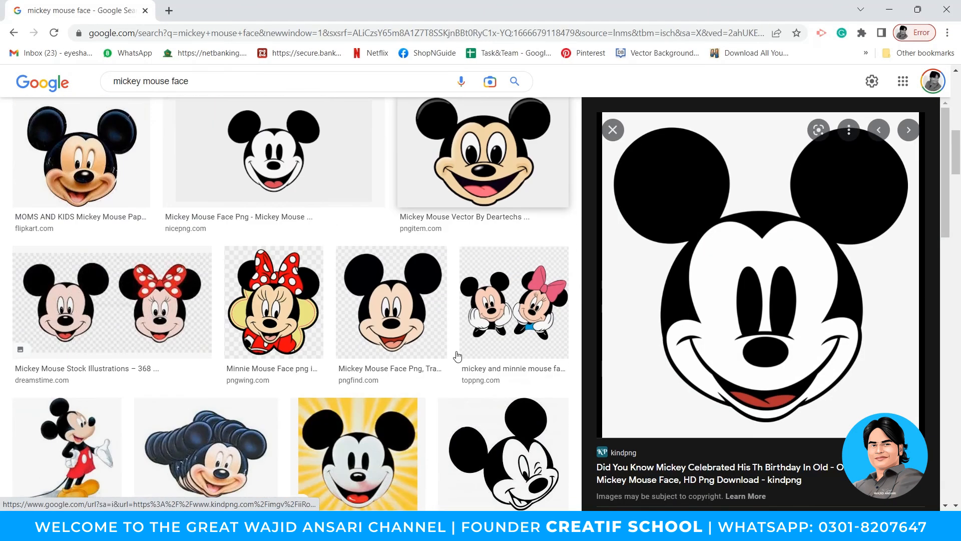
scroll(339, 330, "down", 6)
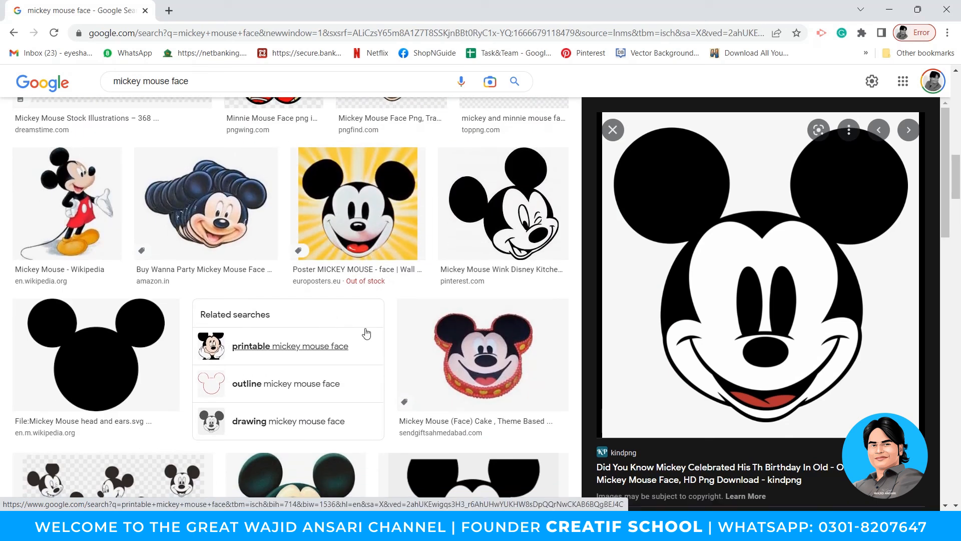
scroll(367, 332, "up", 9)
scroll(367, 332, "up", 5)
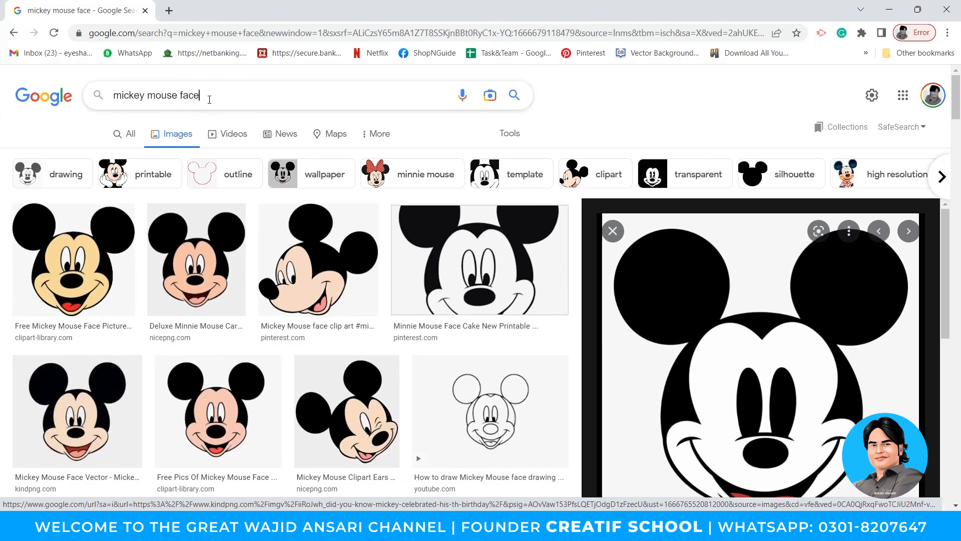
double_click(209, 99)
key("BackSpace")
key("Return")
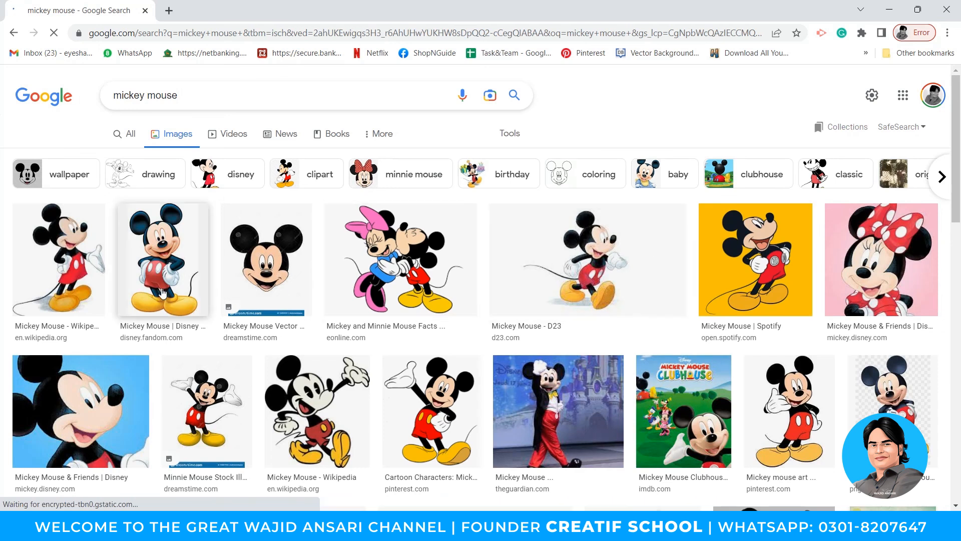
- Preview full-body Mickey Mouse cartoon images and look through the remaining results for further Pen tool practice references
left_click(426, 409)
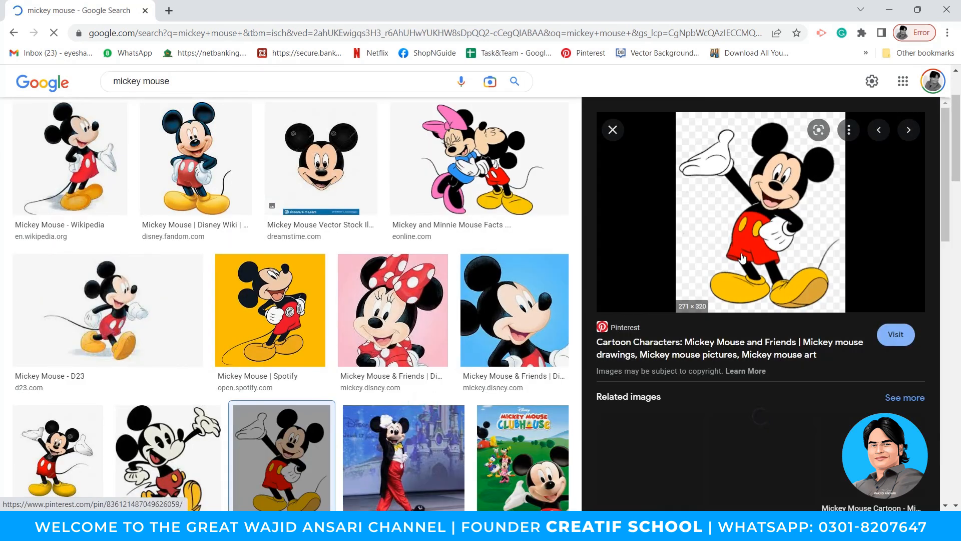
scroll(718, 367, "down", 3)
left_click(882, 340)
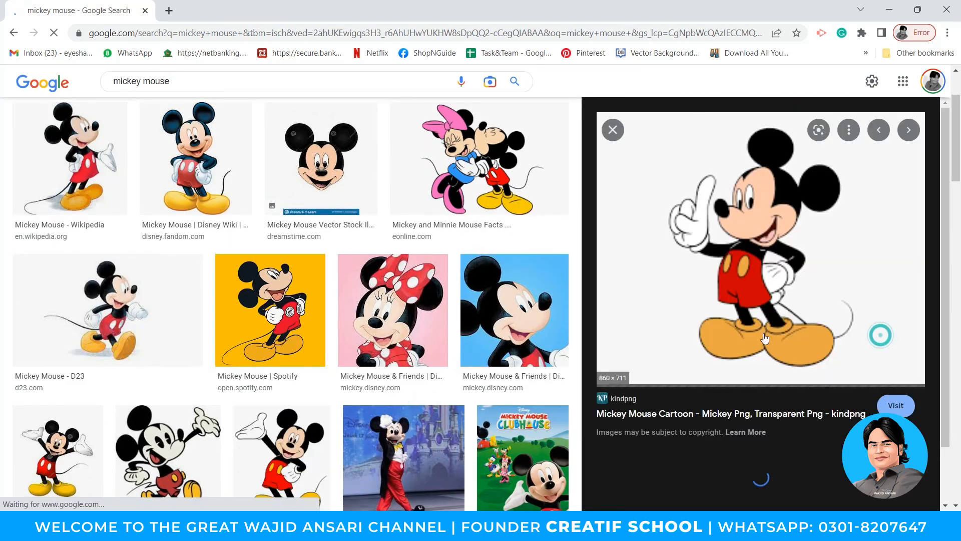
scroll(359, 339, "down", 4)
scroll(359, 339, "down", 6)
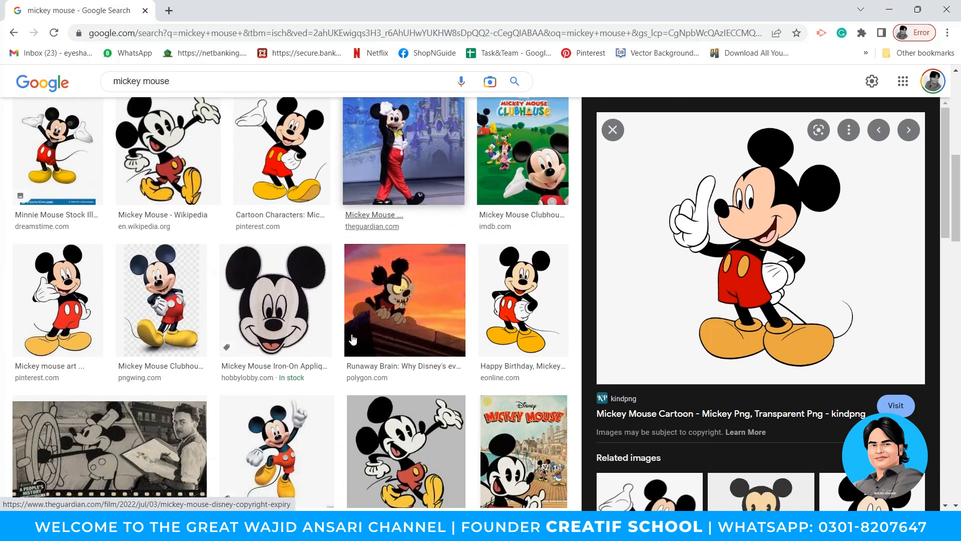
scroll(352, 338, "down", 6)
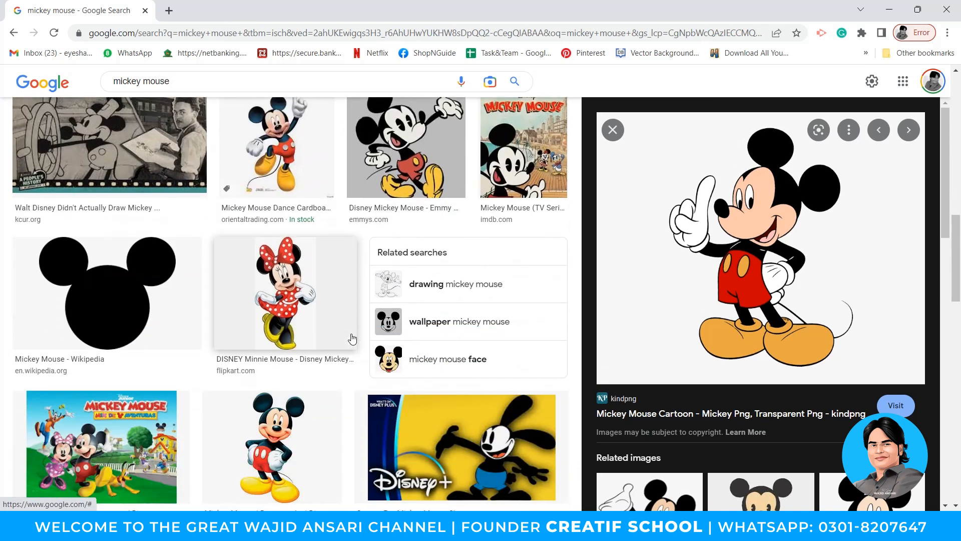
scroll(348, 335, "down", 4)
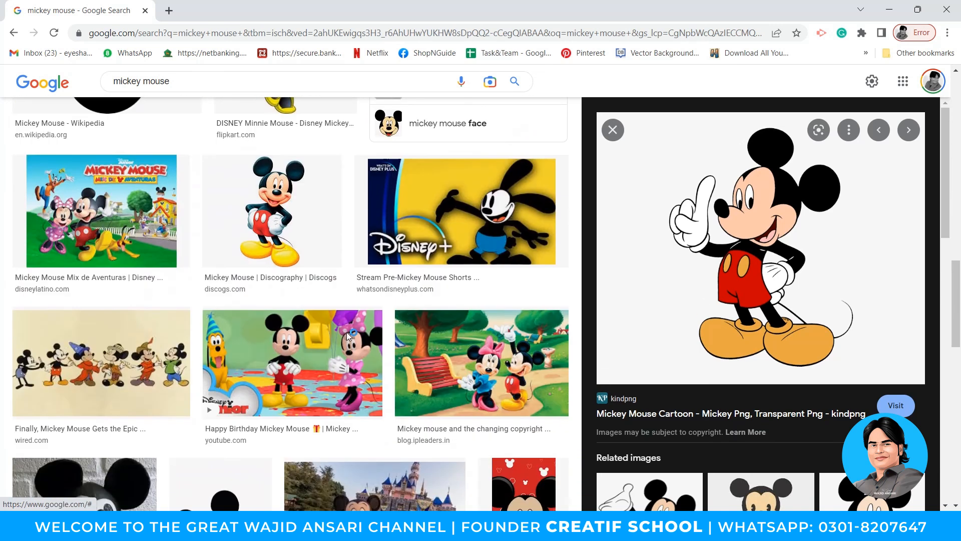
scroll(345, 335, "down", 3)
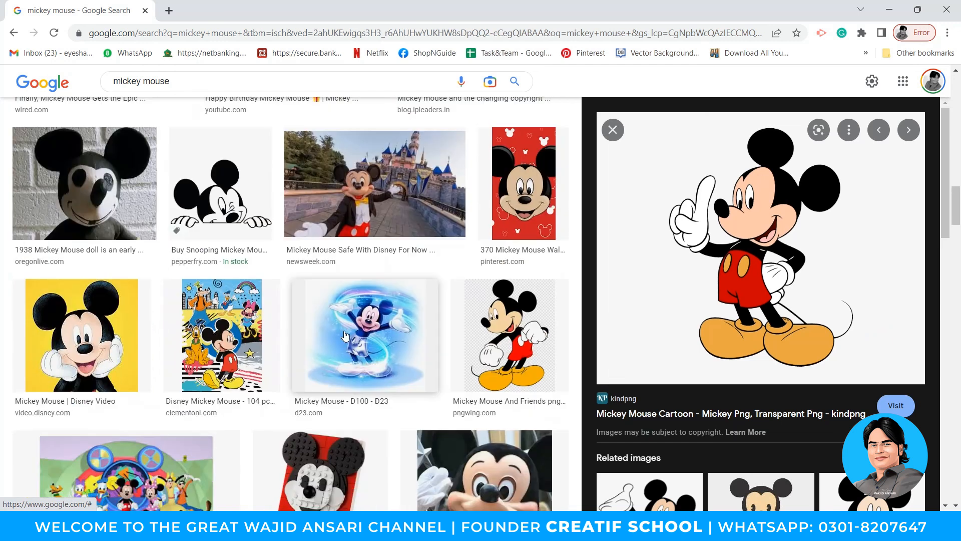
scroll(343, 335, "down", 5)
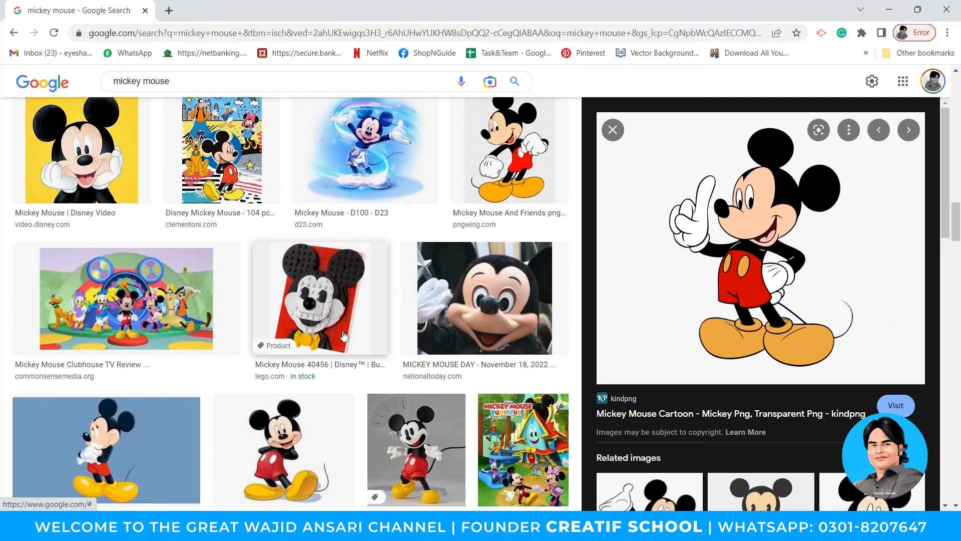
scroll(344, 335, "down", 6)
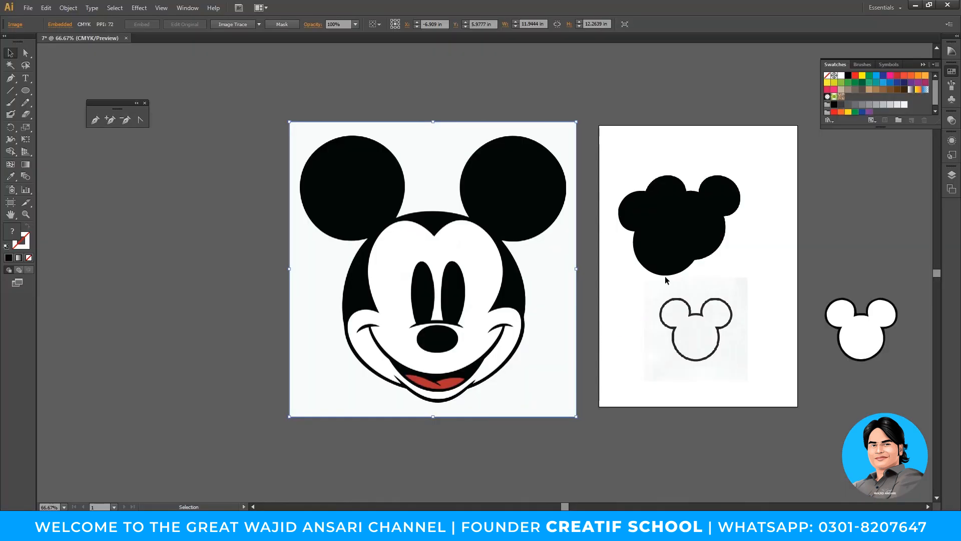
left_click_drag(661, 265, 680, 268)
left_click_drag(542, 299, 573, 299)
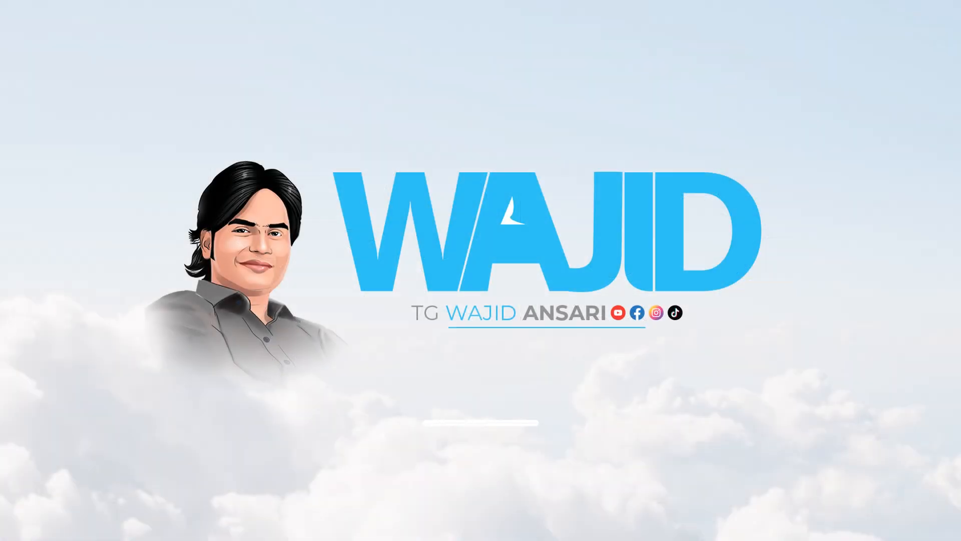